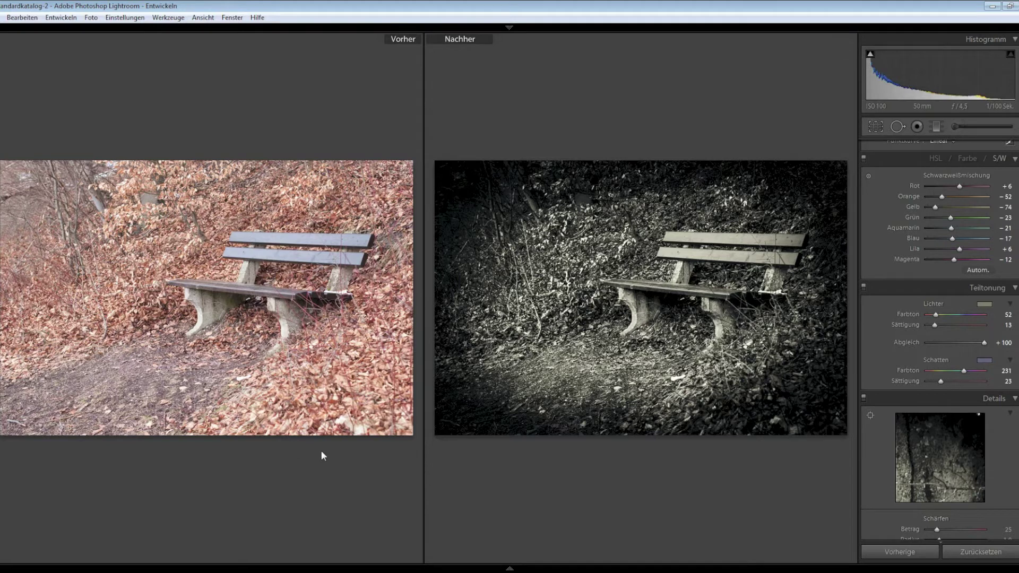
Step: Switch from the before/after comparison to the single enlarged Loupe view with the Y shortcut
key(y)
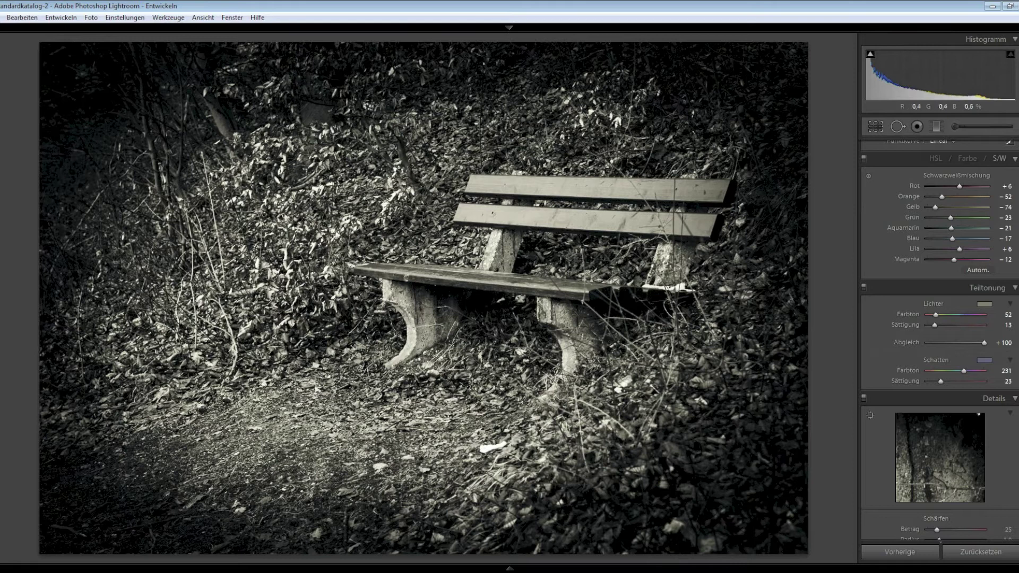
Step: Reset all develop settings so the photo returns to its original colour
right_click(392, 147)
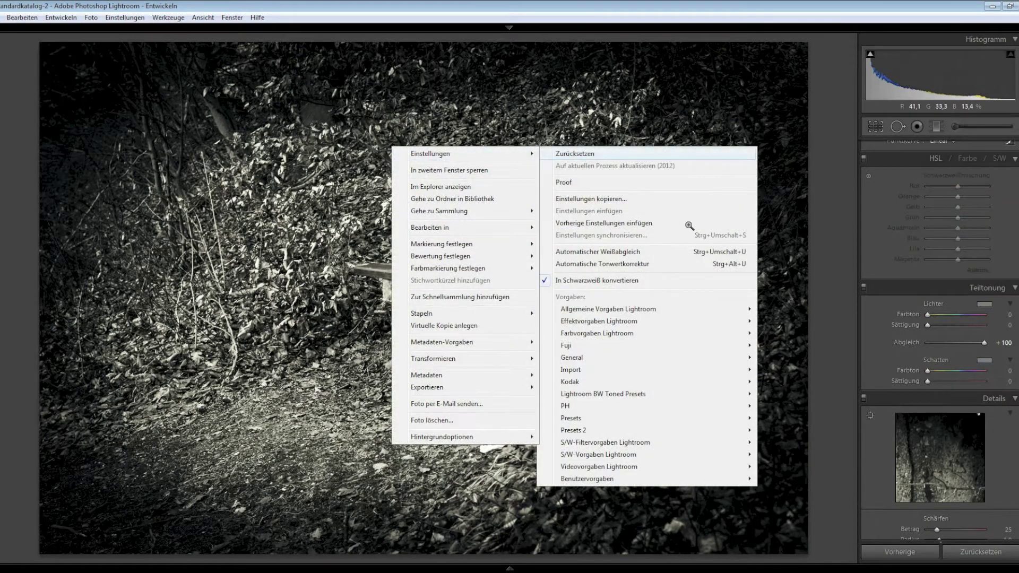
click(689, 224)
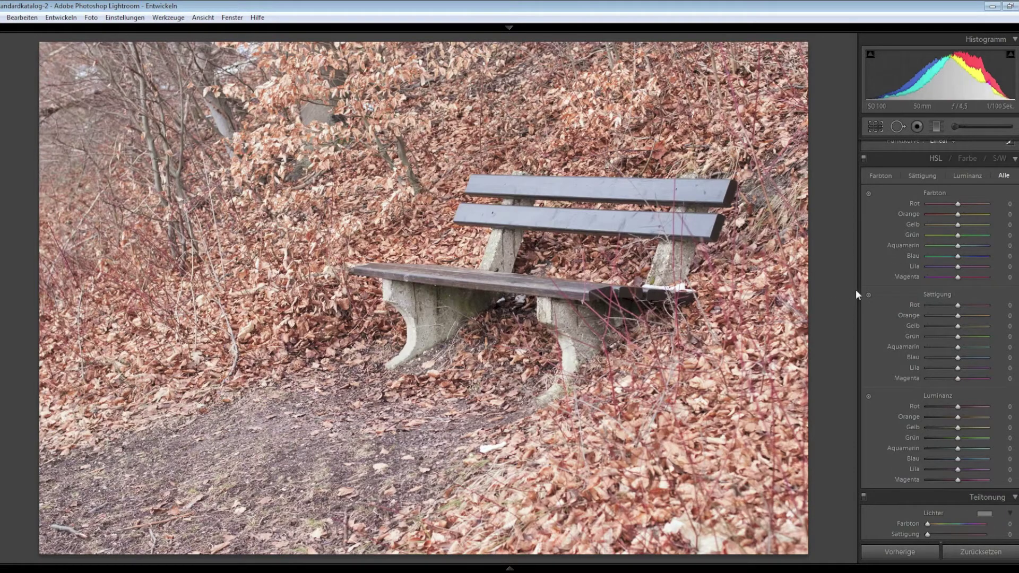
scroll(880, 267, up, 5)
scroll(880, 268, up, 5)
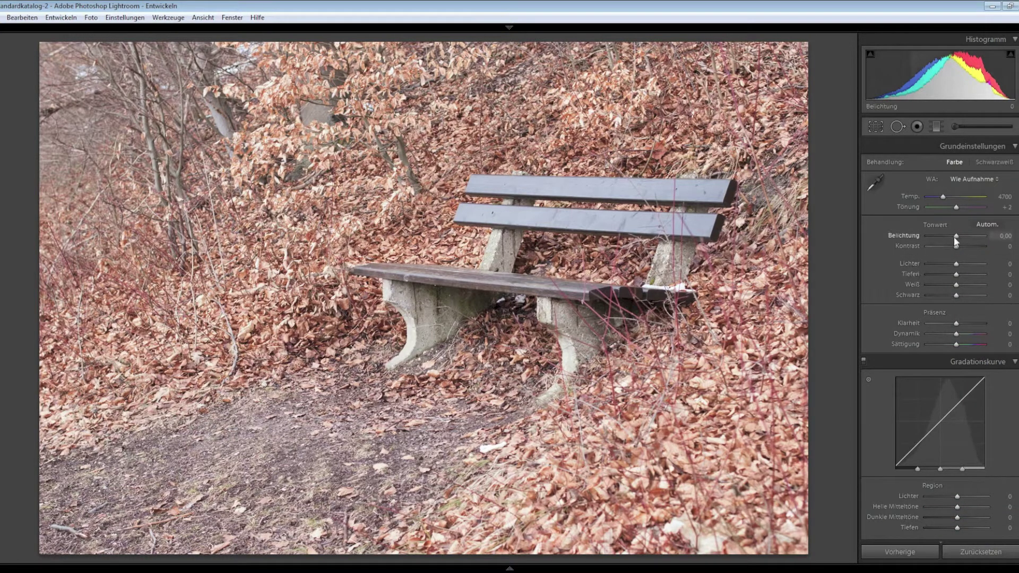
Step: Set exposure to −0.34 and contrast to +79, and add clarity
drag(954, 236, 953, 234)
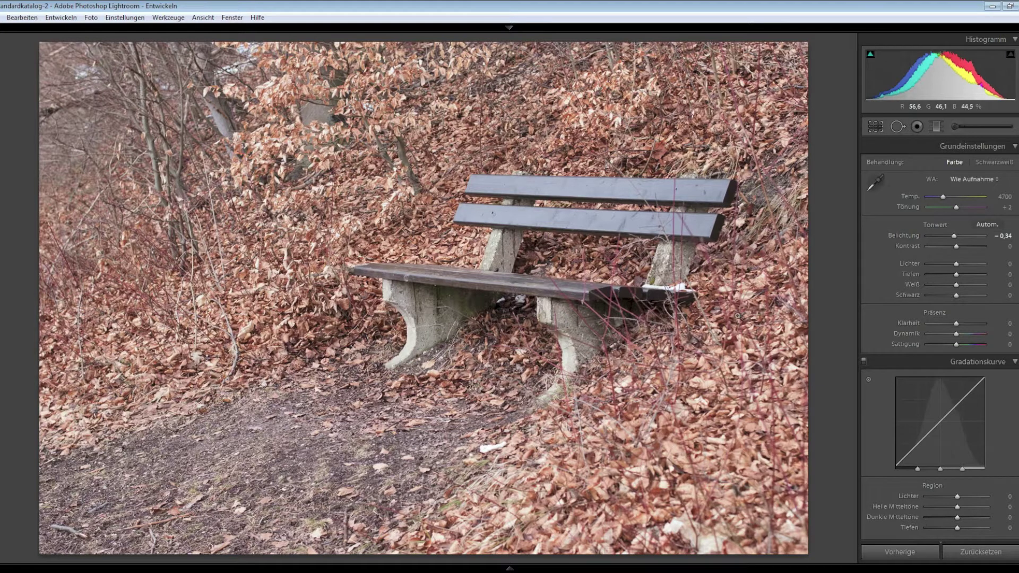
drag(956, 246, 976, 257)
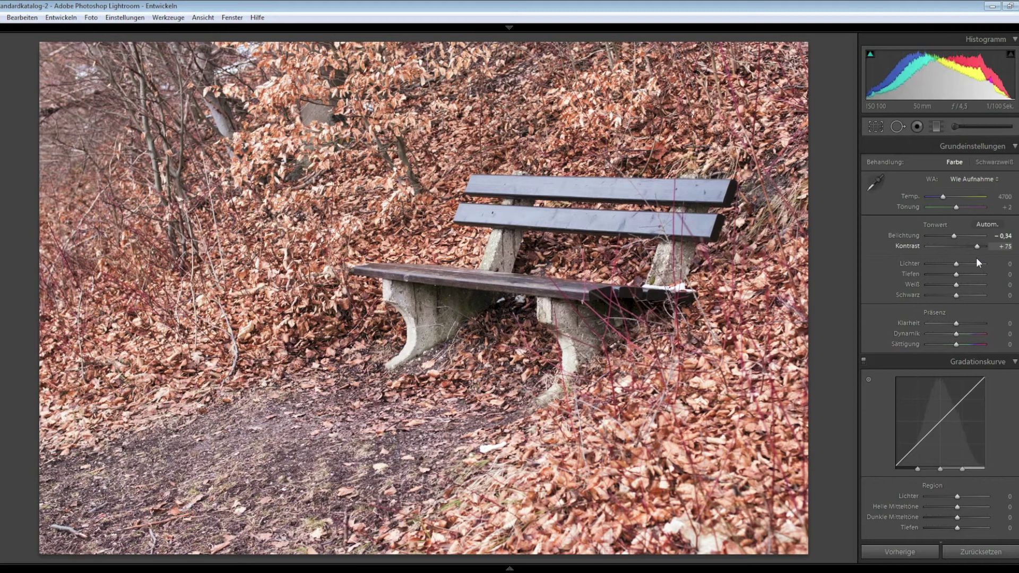
drag(977, 258, 978, 258)
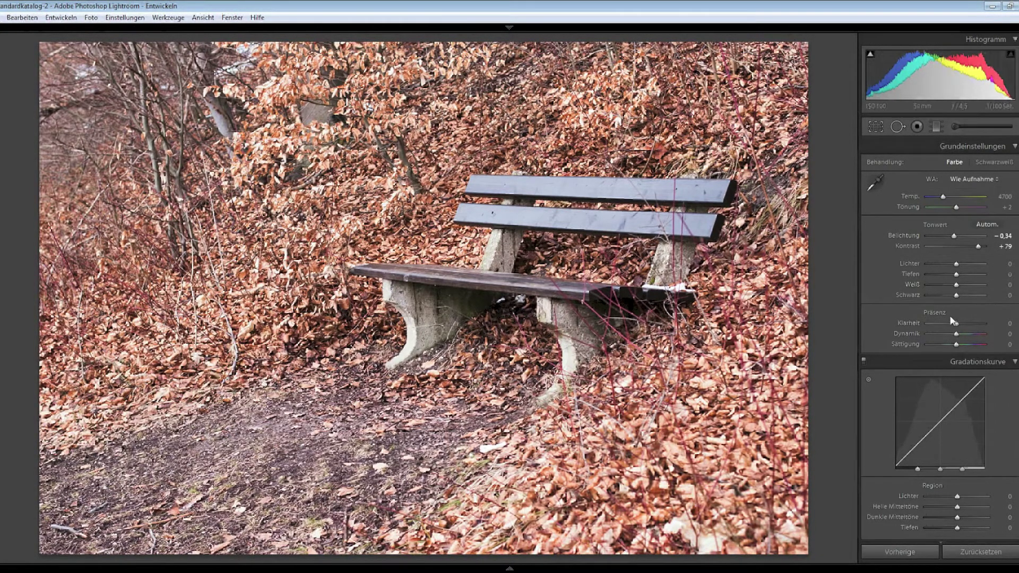
drag(957, 325, 962, 325)
Step: Shape the tone curve with shadows at −15 and highlights at +11
scroll(960, 324, down, 3)
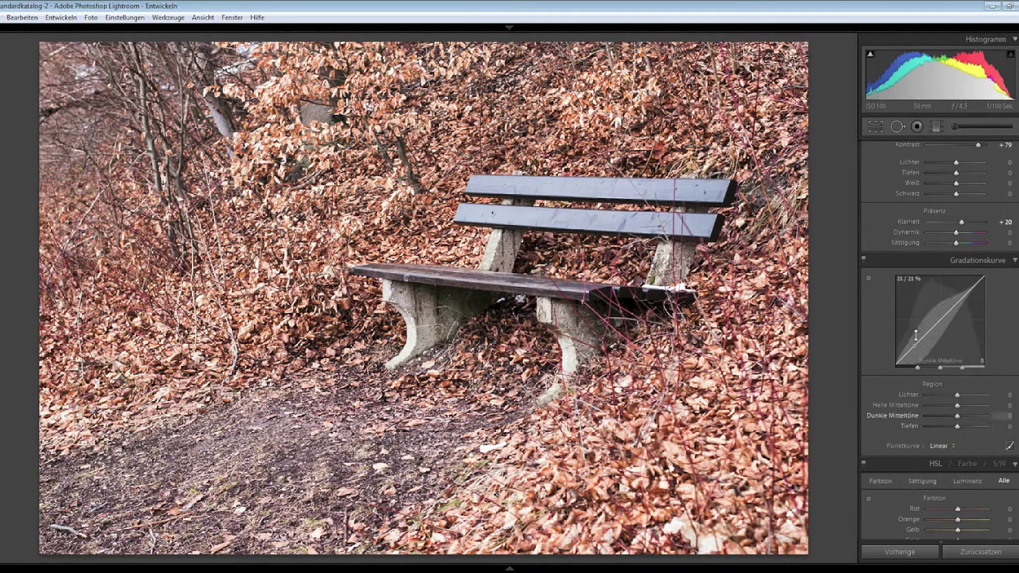
drag(918, 332, 911, 352)
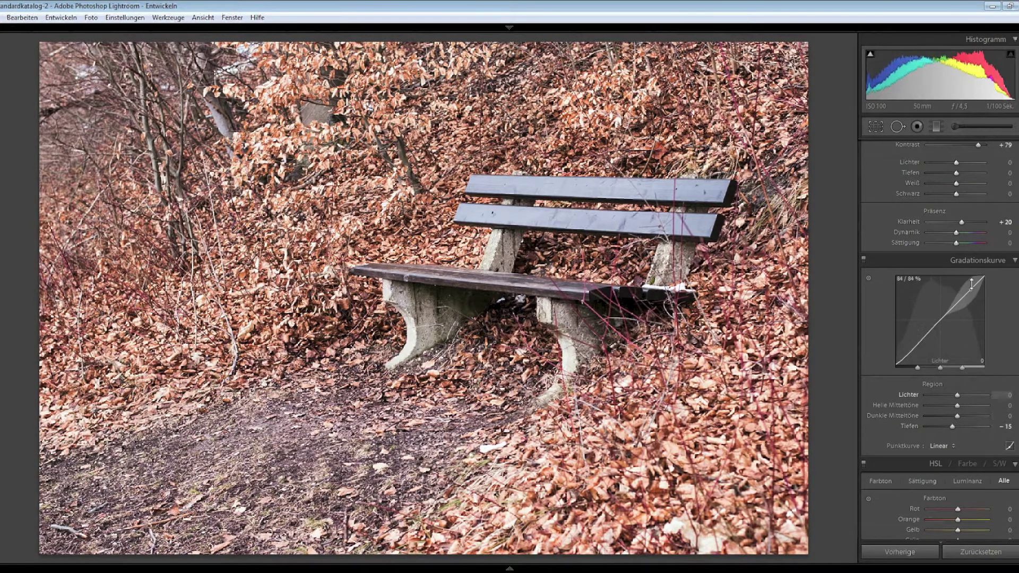
drag(968, 292, 967, 291)
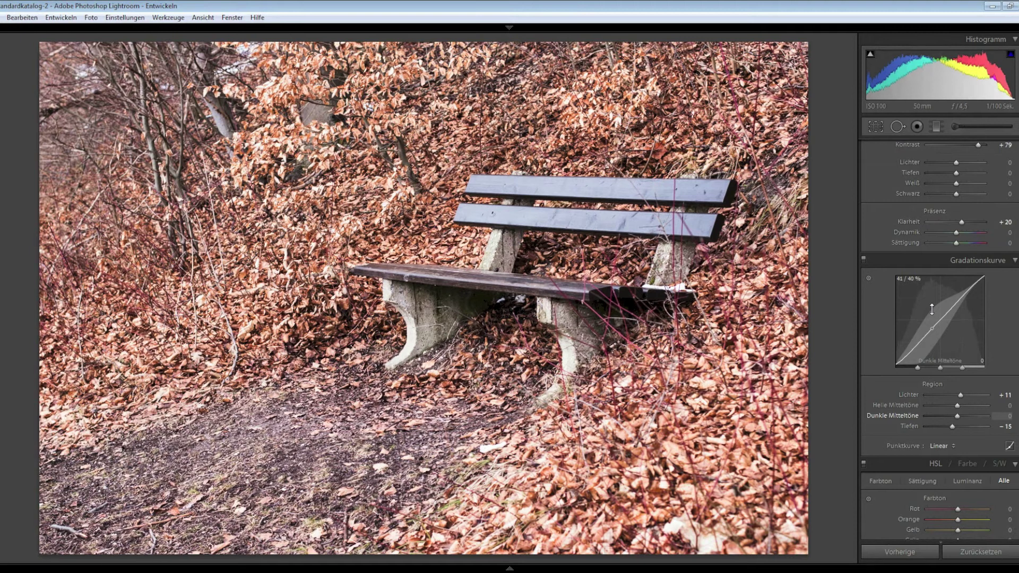
scroll(931, 309, down, 2)
scroll(932, 307, down, 2)
scroll(931, 308, down, 2)
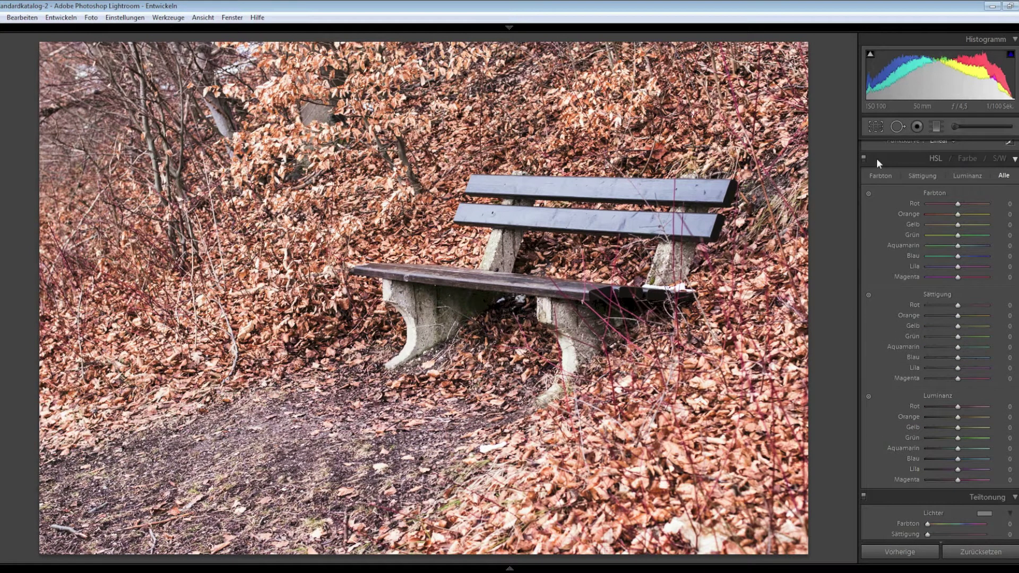
Step: Convert the photo to black and white, with red at −10 and orange at −49
click(1000, 160)
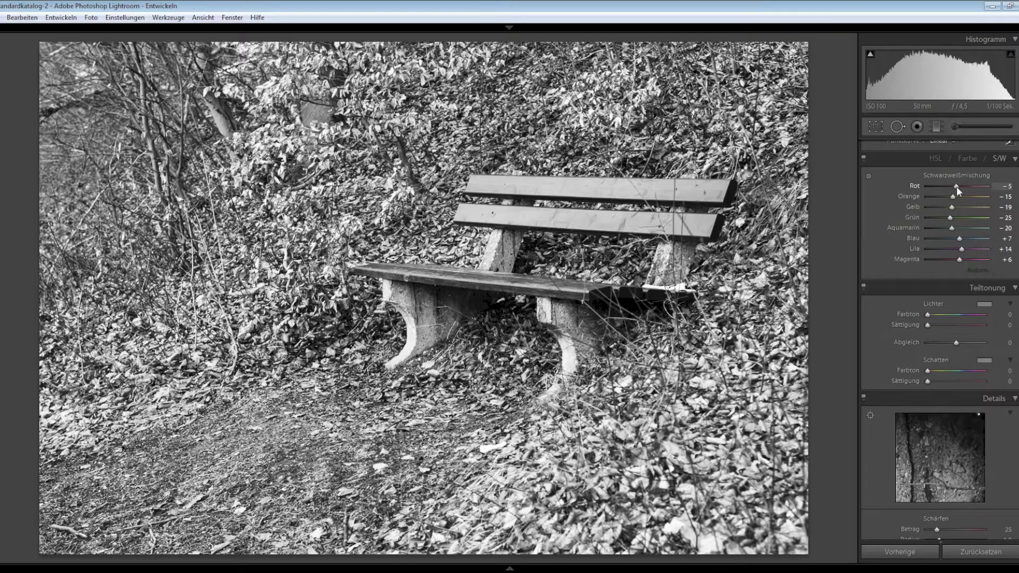
drag(955, 185, 936, 185)
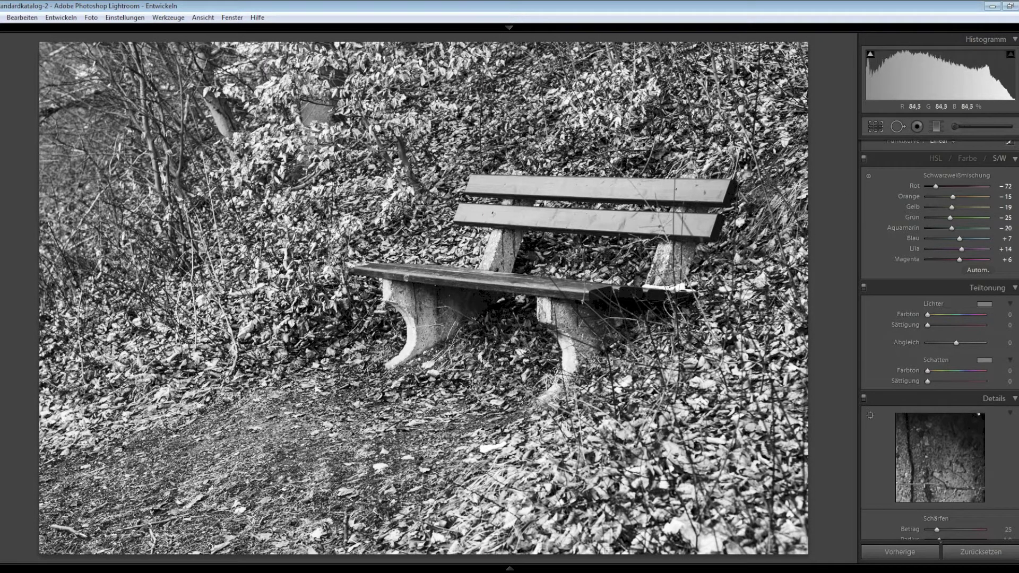
drag(937, 186, 955, 193)
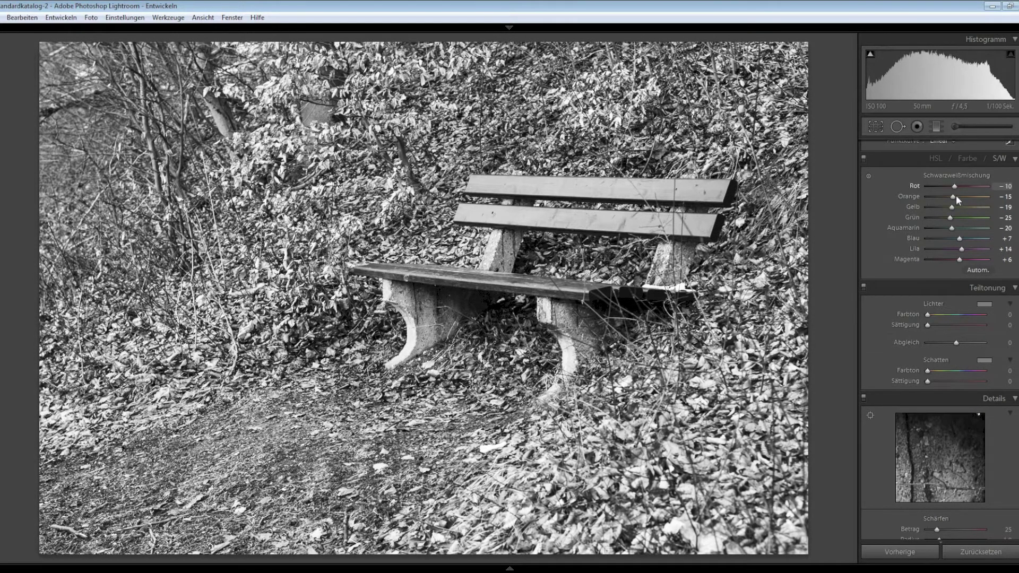
drag(953, 197, 940, 196)
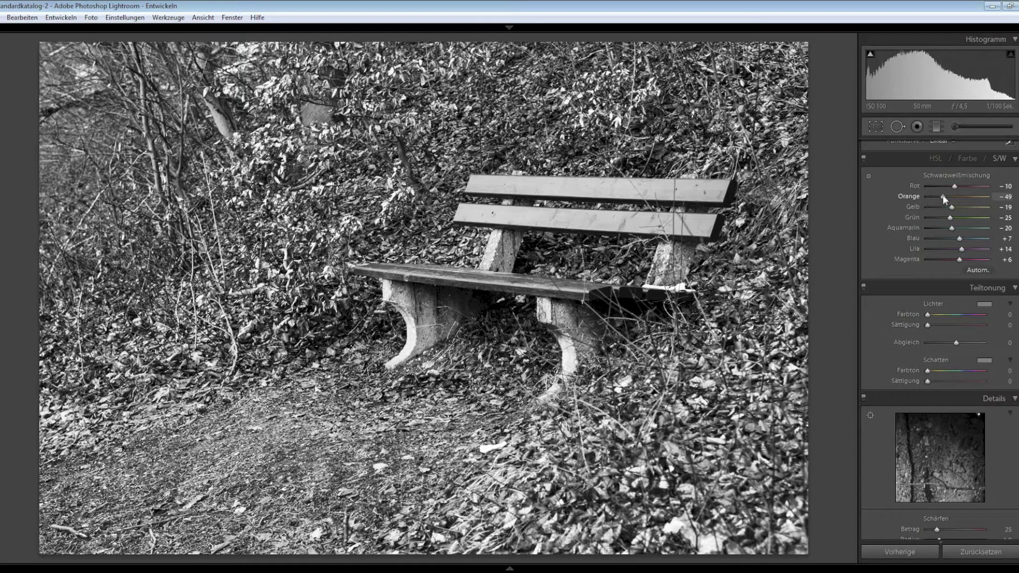
Step: Darken orange to −67, yellow to −61 and green to −32 in the black-and-white mix
drag(941, 199, 939, 199)
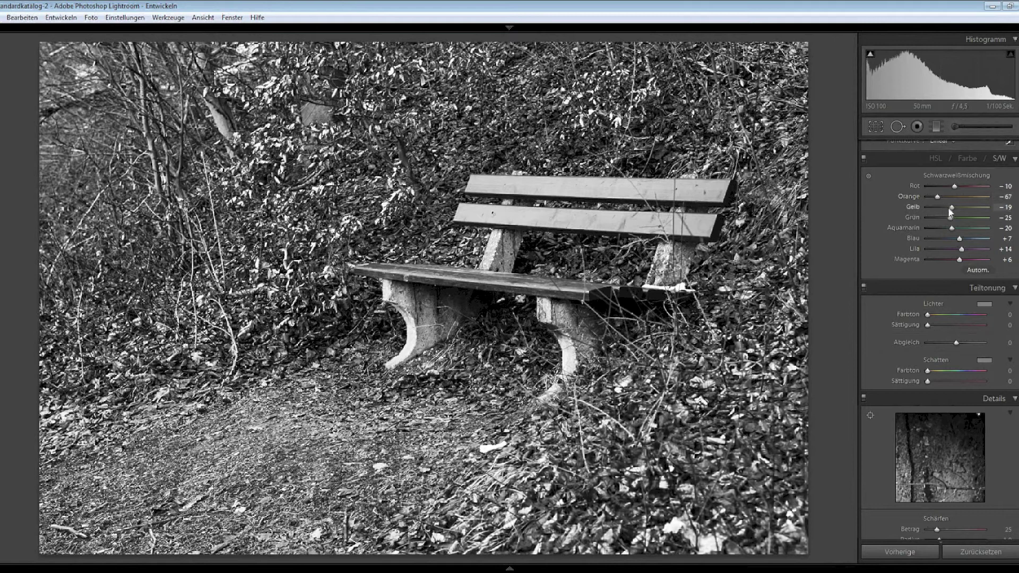
drag(952, 208, 922, 200)
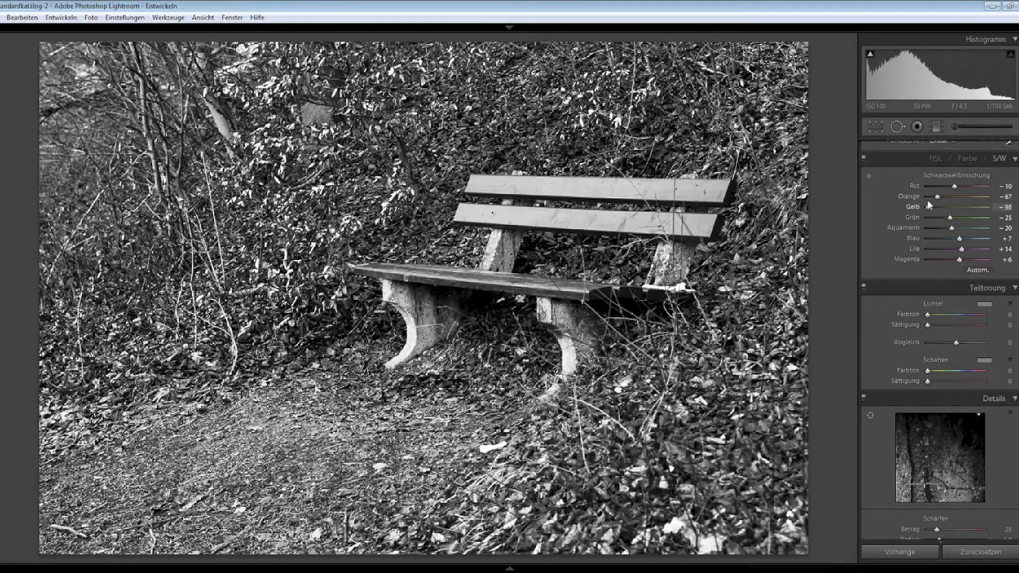
drag(922, 202, 941, 214)
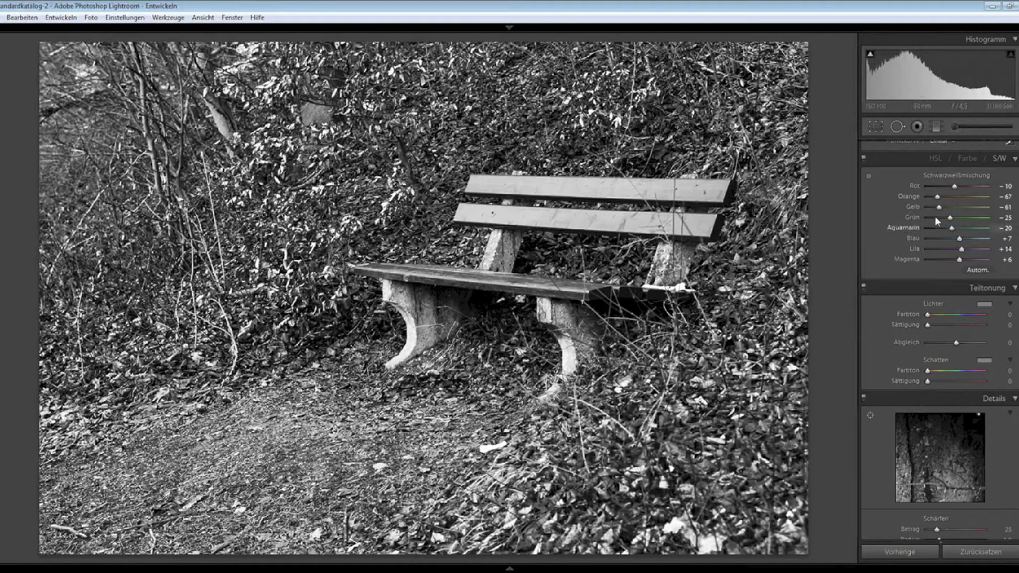
mouse_move(950, 218)
mouse_down()
mouse_move(936, 222)
mouse_move(959, 230)
mouse_move(941, 229)
mouse_up()
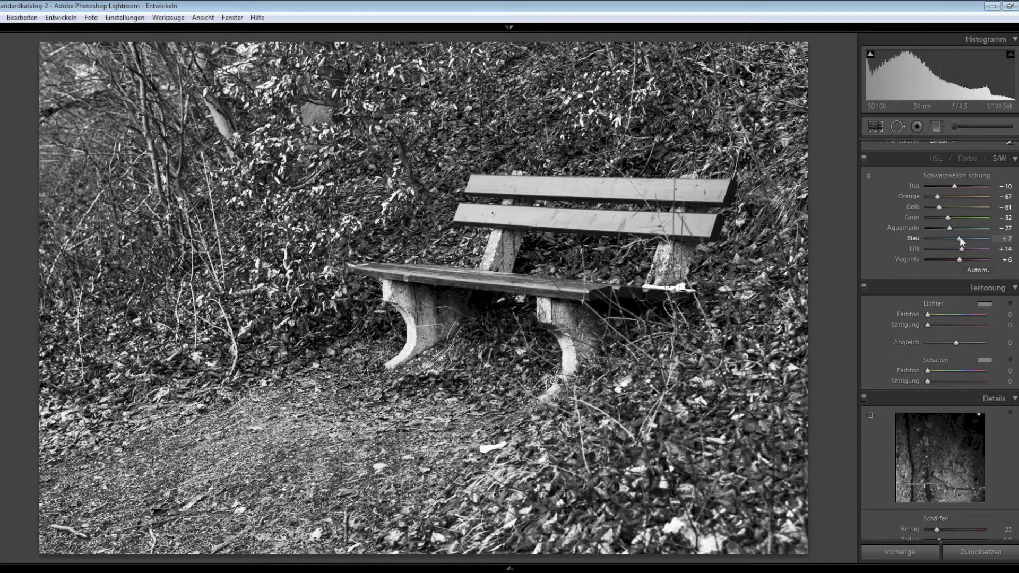
Step: Darken blue to −16 and purple to −19, and set magenta to +1
mouse_move(959, 237)
mouse_down()
mouse_move(967, 245)
mouse_move(951, 241)
mouse_up()
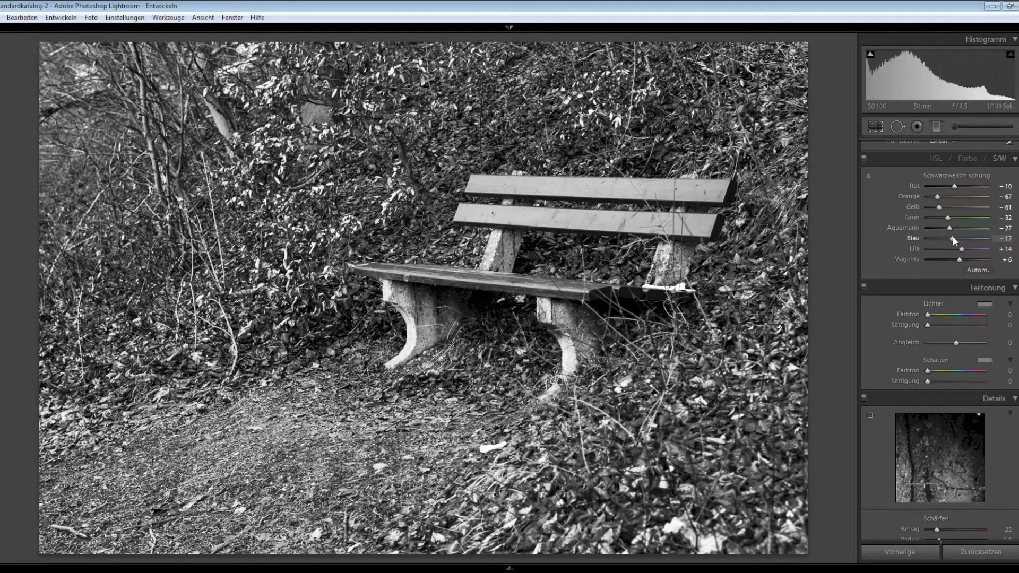
drag(954, 240, 952, 239)
mouse_move(962, 249)
mouse_down()
mouse_move(928, 248)
mouse_move(950, 250)
mouse_up()
double_click(959, 259)
mouse_move(959, 259)
mouse_down()
mouse_move(926, 259)
mouse_move(957, 260)
mouse_up()
Step: Add a post-crop vignette with amount −40 and midpoint 31
scroll(921, 257, down, 3)
scroll(921, 256, down, 4)
scroll(922, 256, down, 3)
scroll(921, 257, down, 3)
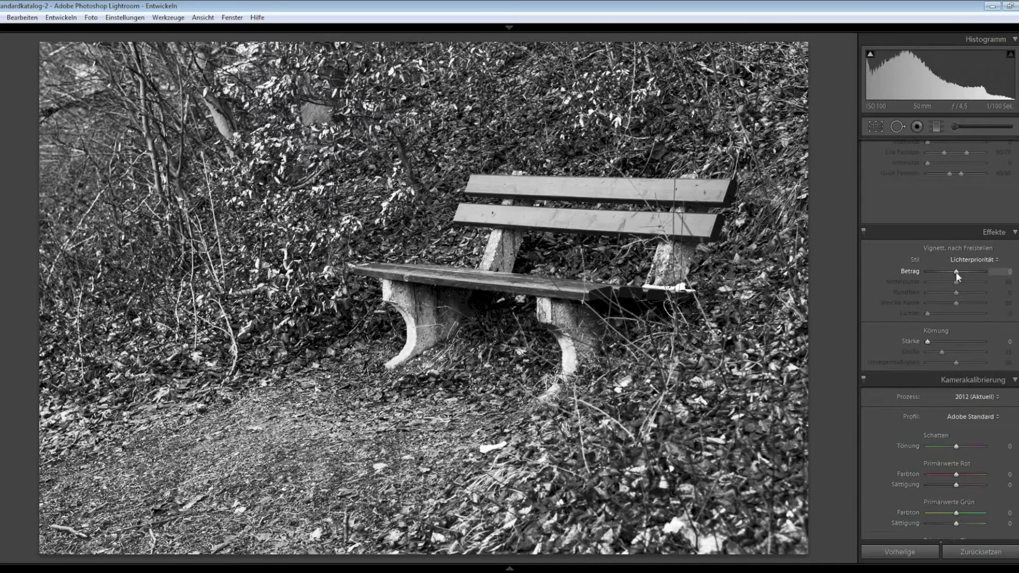
drag(956, 272, 942, 269)
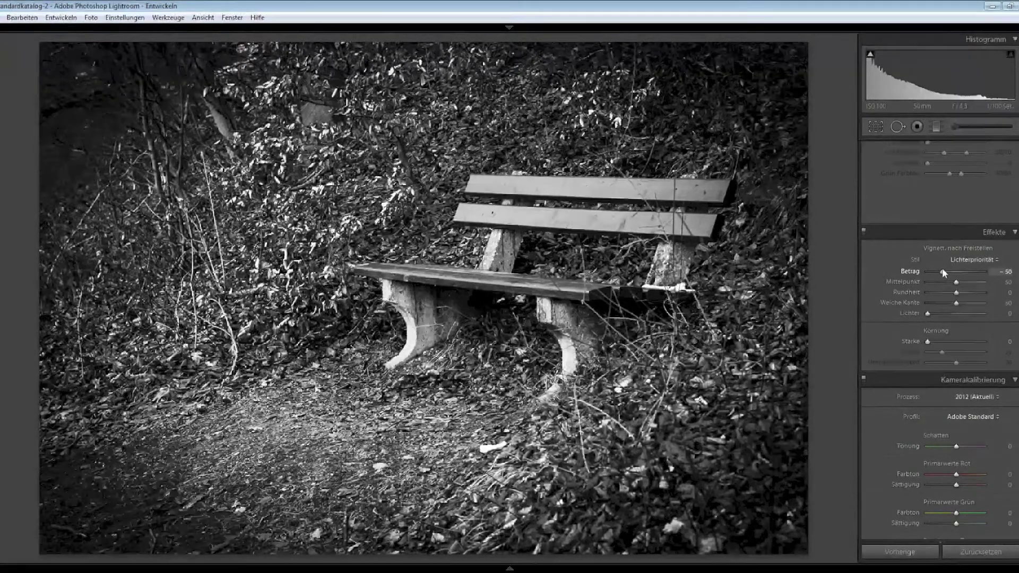
drag(942, 270, 944, 271)
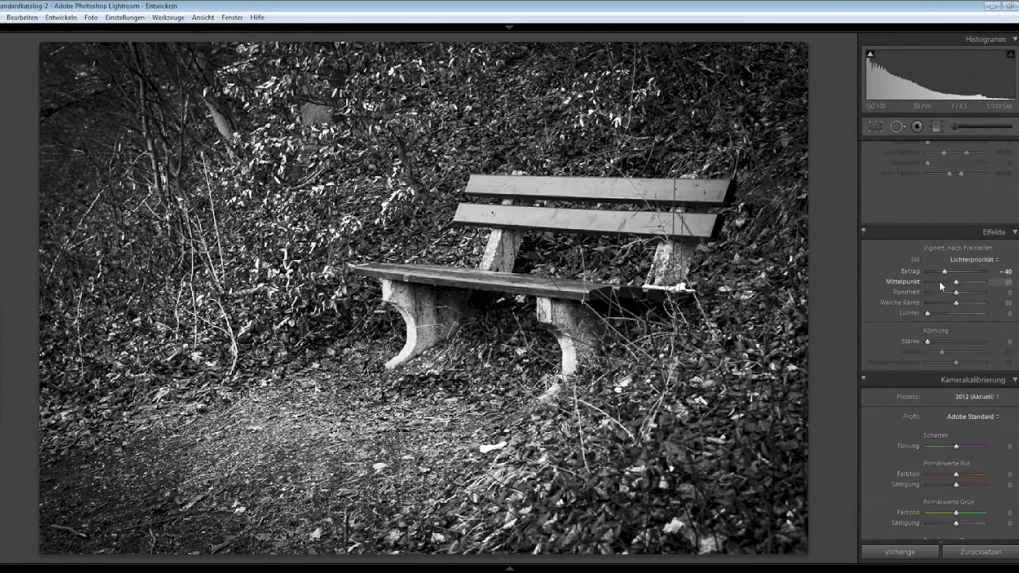
drag(956, 282, 947, 285)
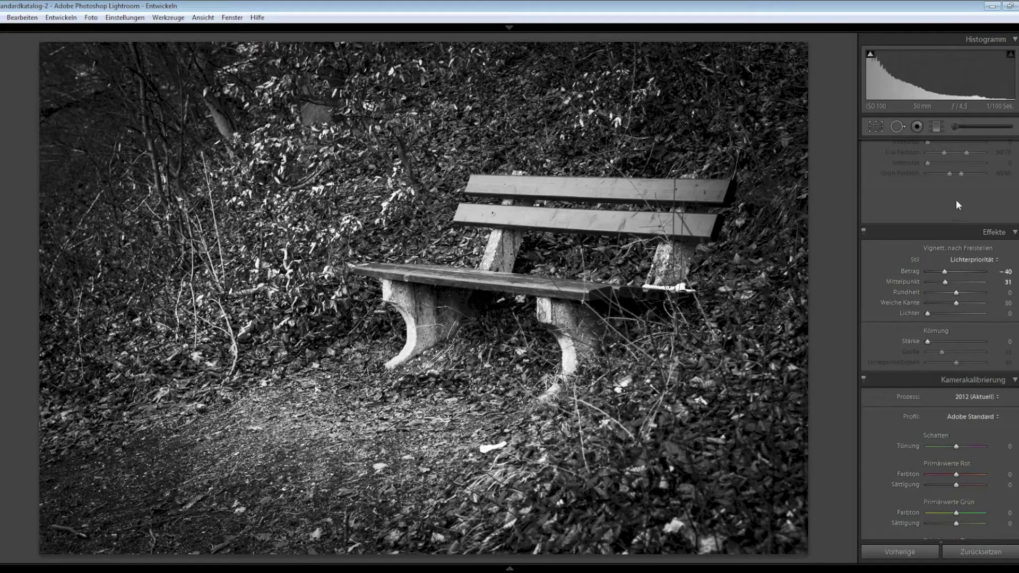
Step: Paint a −0.64 exposure brush adjustment along the photo's bottom and left edges
click(956, 127)
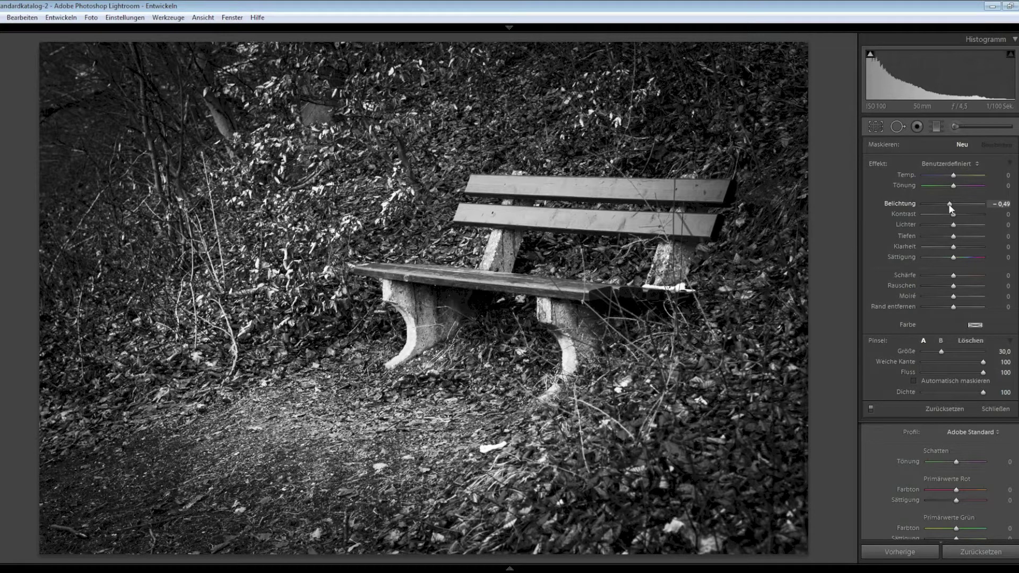
scroll(133, 135, down, 3)
scroll(85, 109, down, 2)
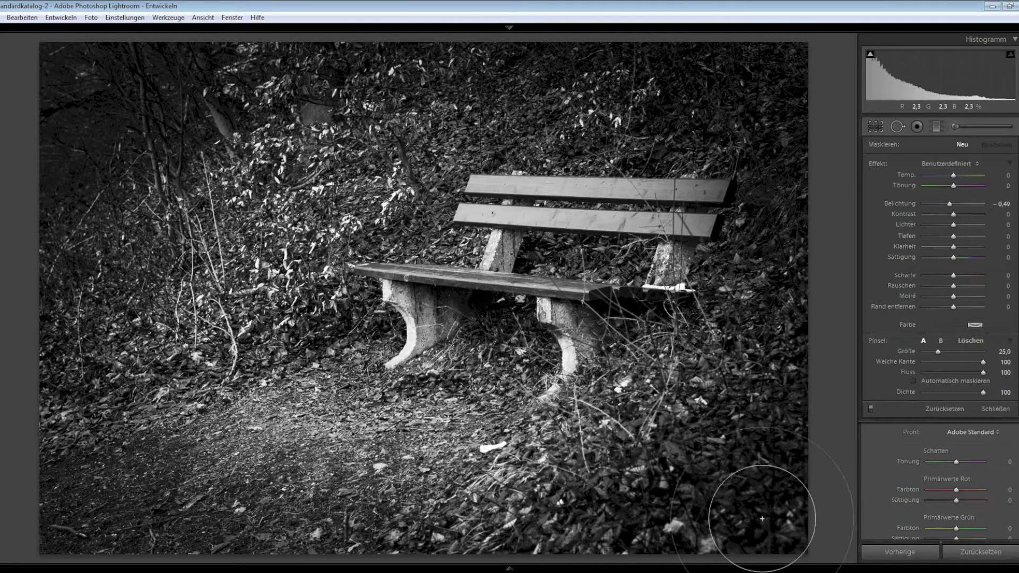
drag(576, 546, 38, 403)
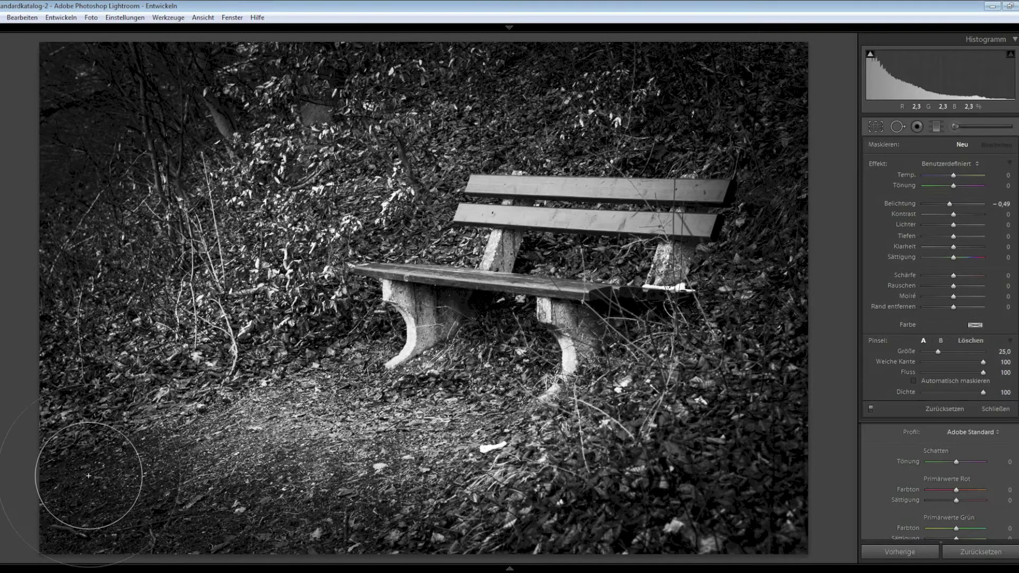
mouse_move(38, 403)
mouse_down()
mouse_move(99, 175)
mouse_move(138, 132)
mouse_up()
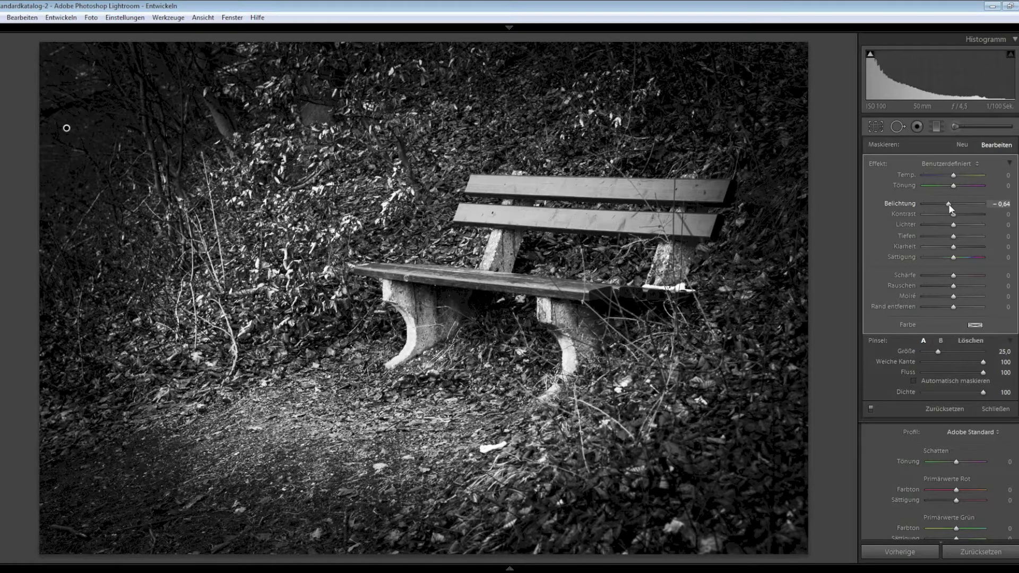
Step: Brush-darken the top, right edge and top-left corner, then zoom in on the left bench leg
click(962, 145)
scroll(211, 80, down, 4)
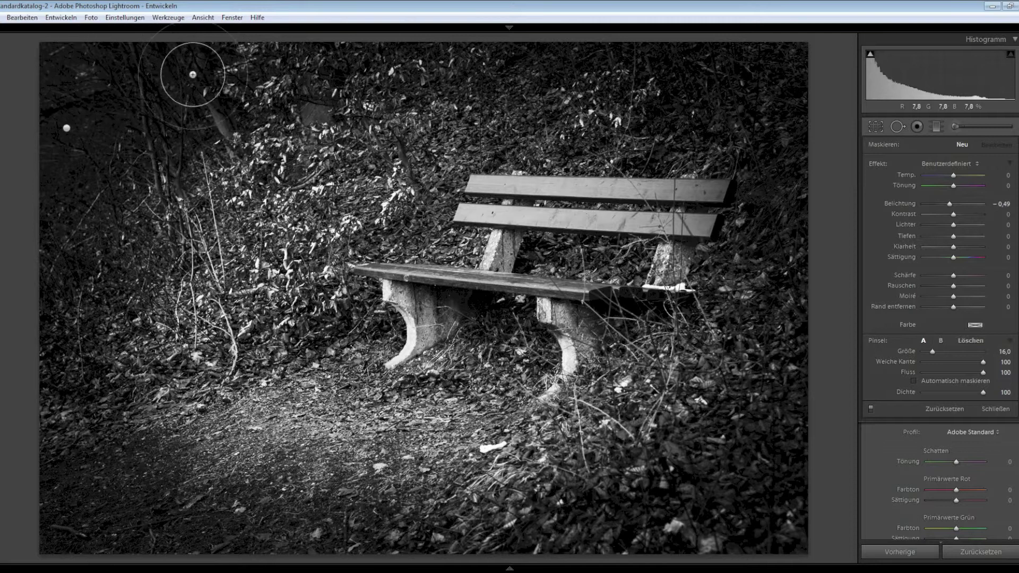
drag(209, 73, 403, 53)
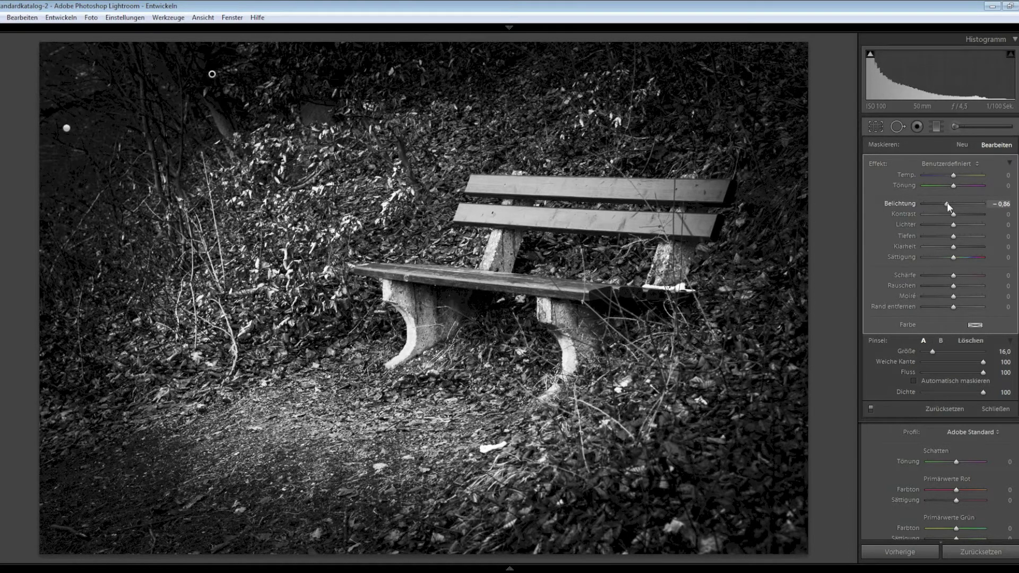
scroll(819, 270, up, 5)
mouse_move(819, 270)
mouse_down()
mouse_move(775, 536)
mouse_move(763, 501)
mouse_up()
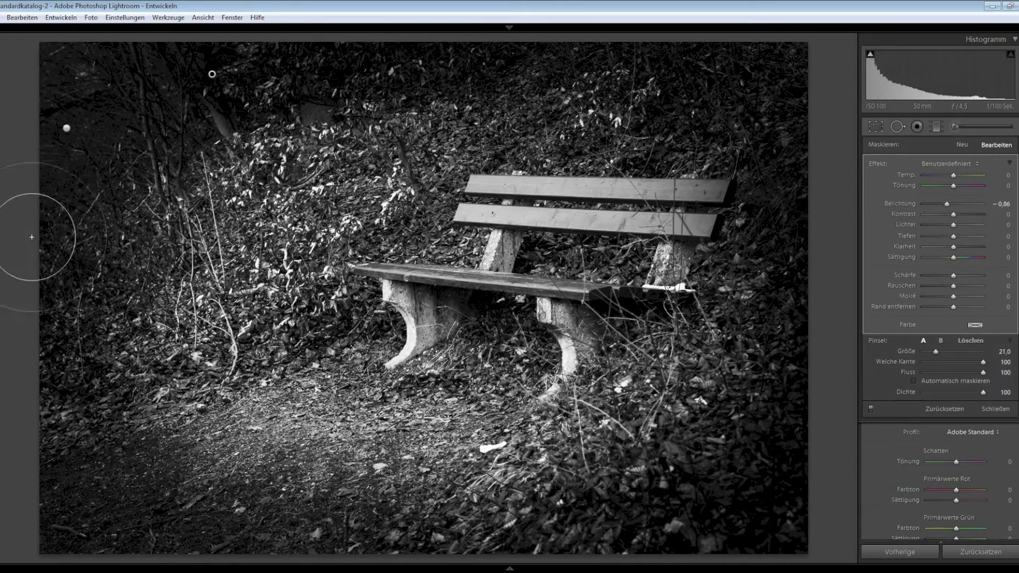
drag(69, 66, 74, 72)
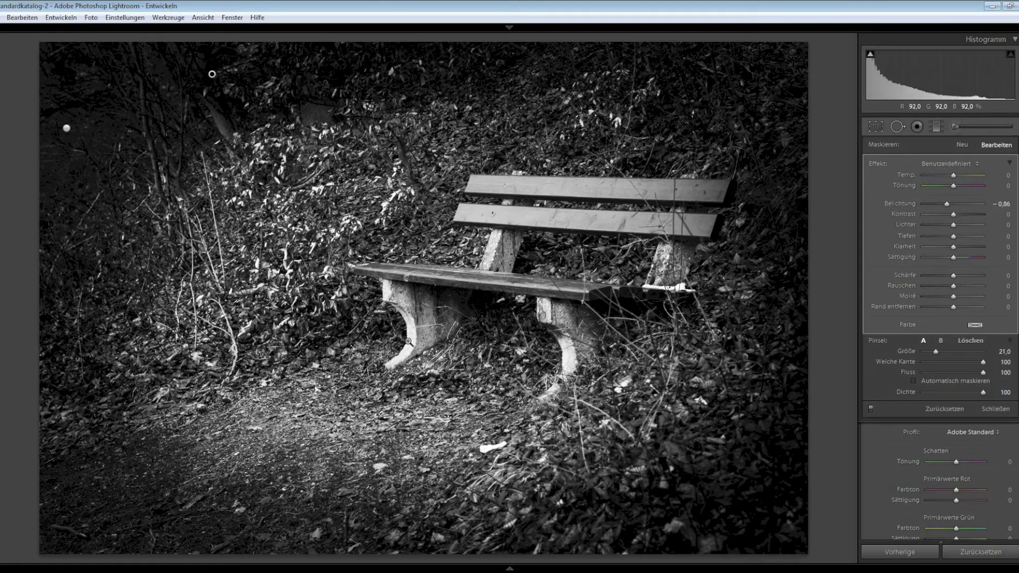
key(z)
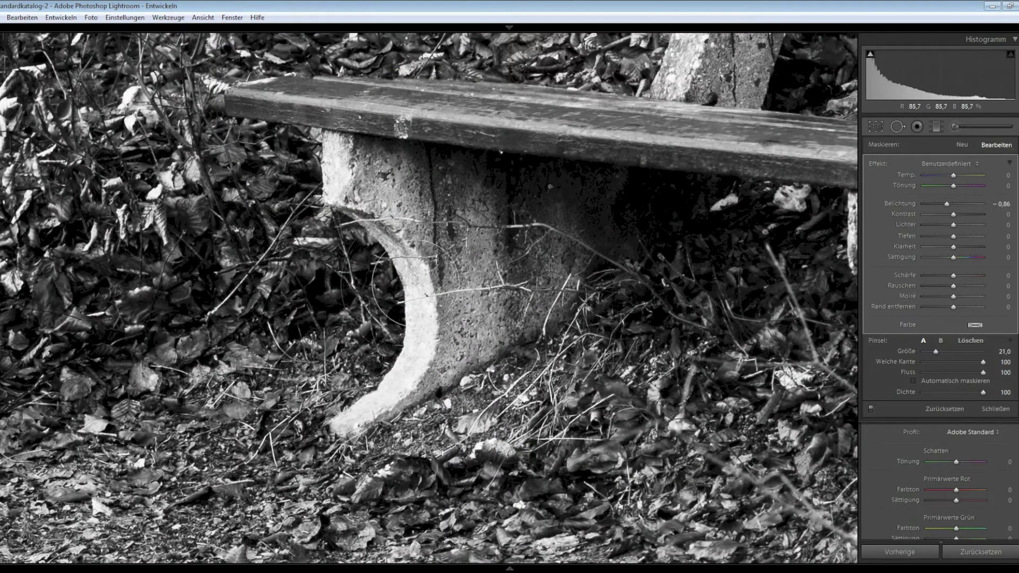
Step: Paint a new −0.56 exposure brush over the bright edges of the bench leg
click(960, 144)
scroll(417, 278, down, 5)
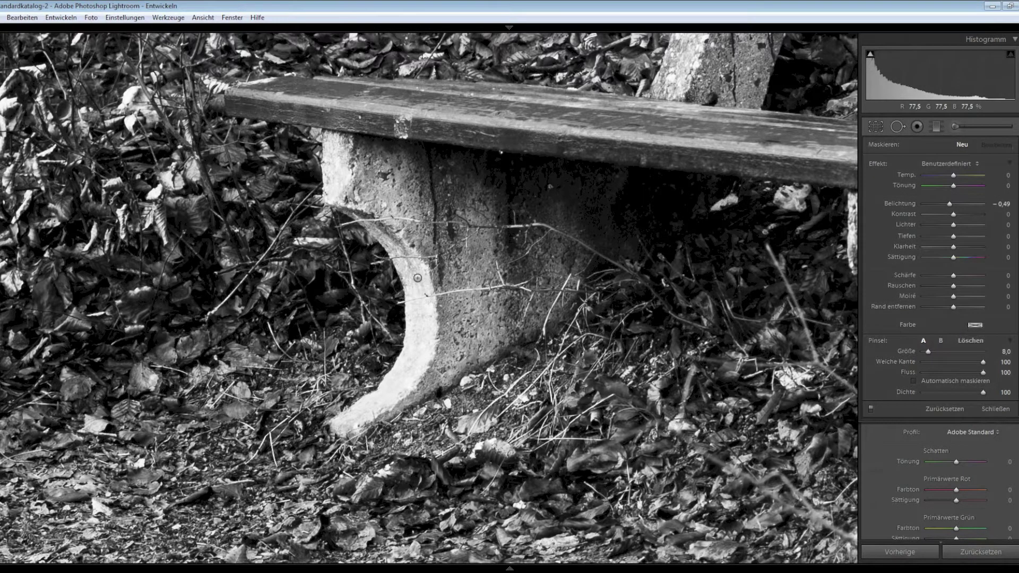
mouse_move(406, 266)
mouse_down()
mouse_move(400, 388)
mouse_move(350, 419)
mouse_up()
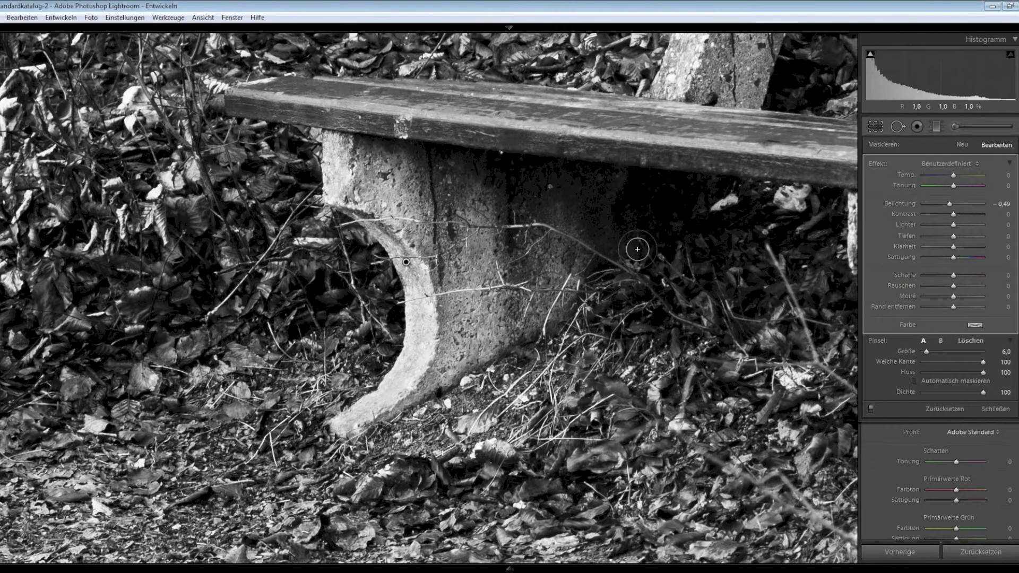
key(z)
mouse_move(406, 313)
mouse_down()
mouse_move(358, 259)
mouse_move(379, 332)
mouse_move(373, 365)
mouse_up()
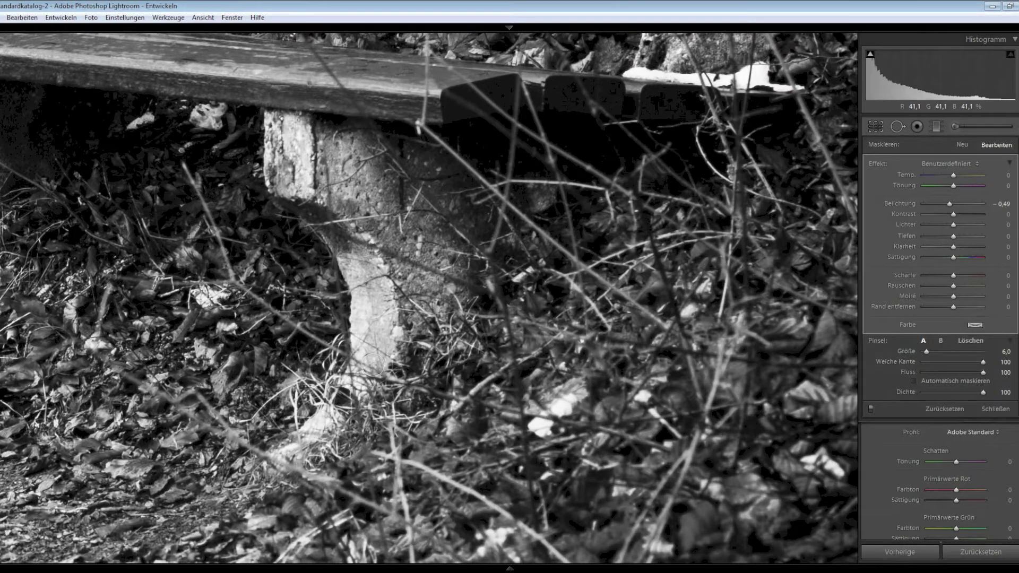
drag(318, 427, 339, 289)
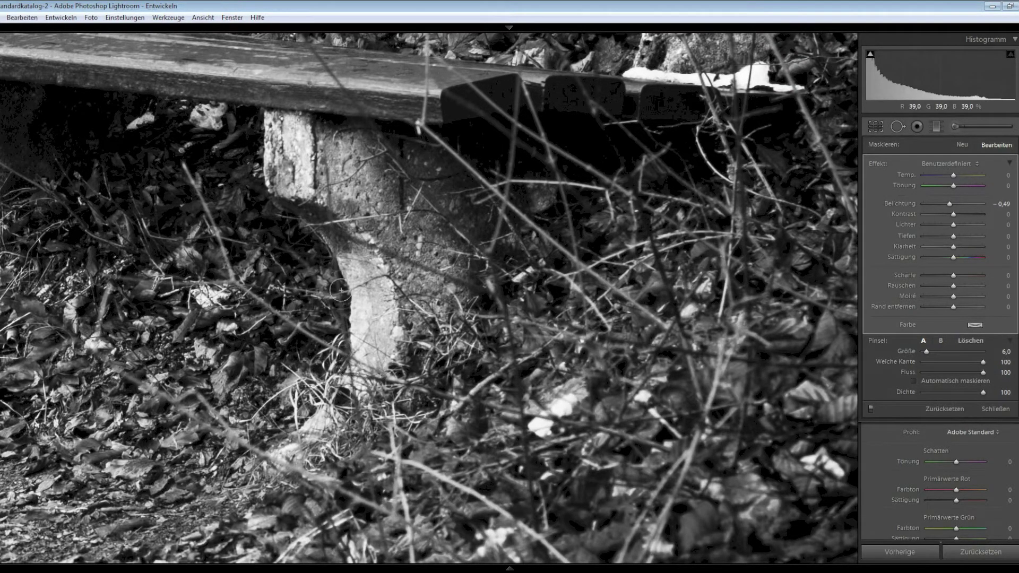
drag(268, 119, 294, 175)
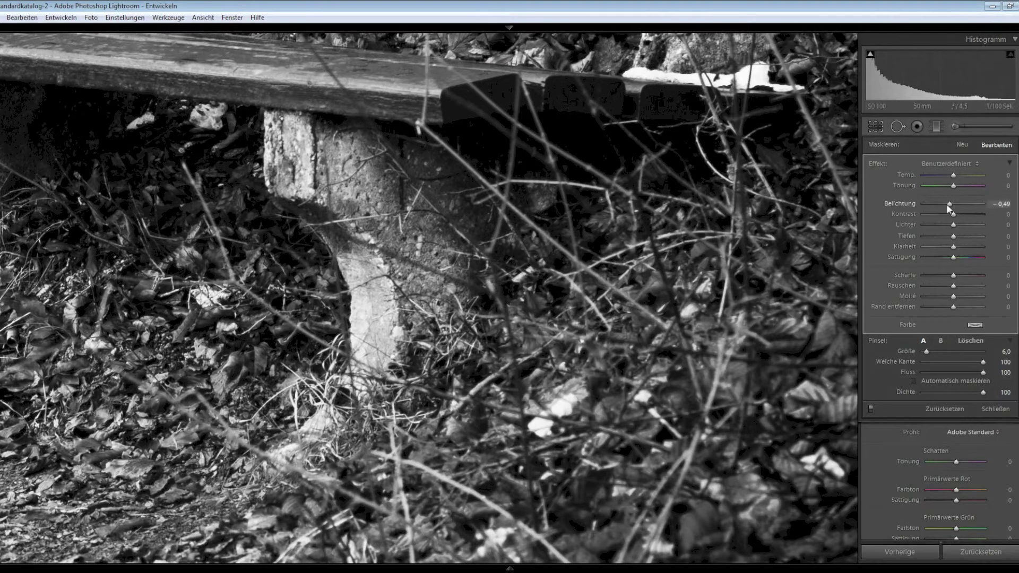
drag(950, 207, 950, 207)
Step: Darken the bright white strip along the seat plank, then return to the whole-photo view
mouse_move(557, 329)
mouse_down()
mouse_move(645, 363)
mouse_move(507, 287)
mouse_up()
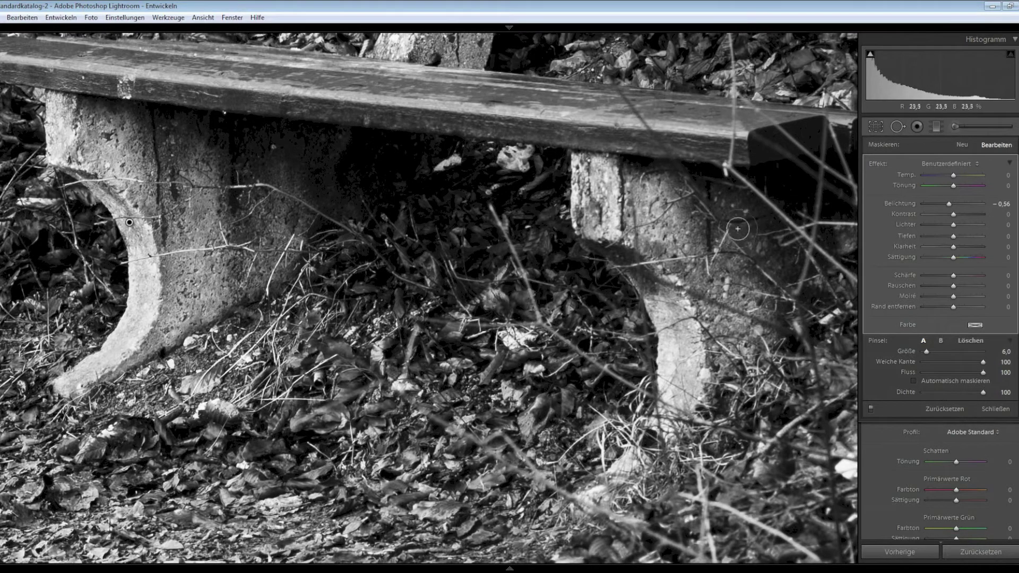
click(743, 205)
drag(523, 257, 285, 284)
scroll(448, 243, down, 4)
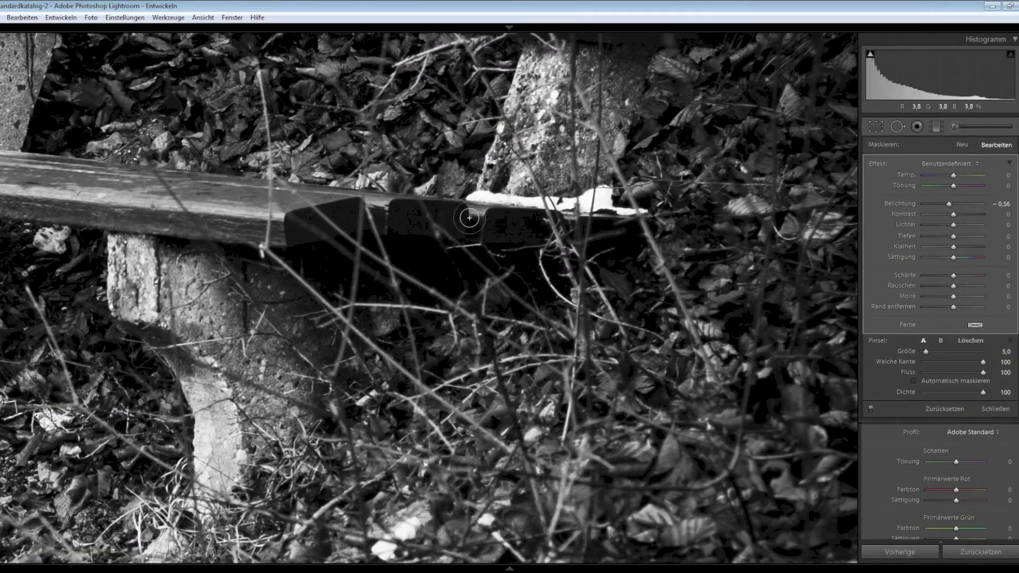
mouse_move(476, 196)
mouse_down()
mouse_move(602, 193)
mouse_move(640, 211)
mouse_up()
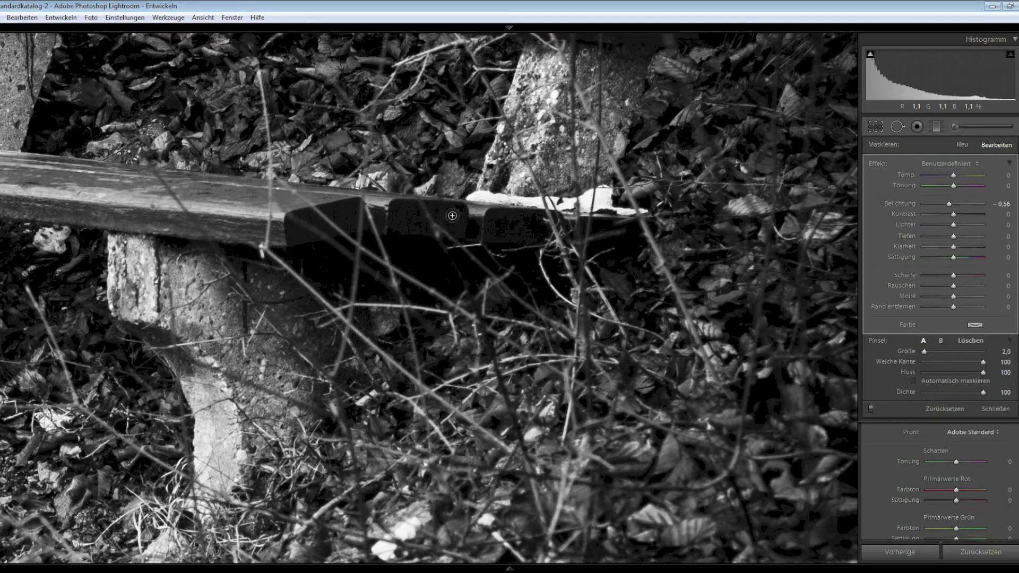
click(283, 266)
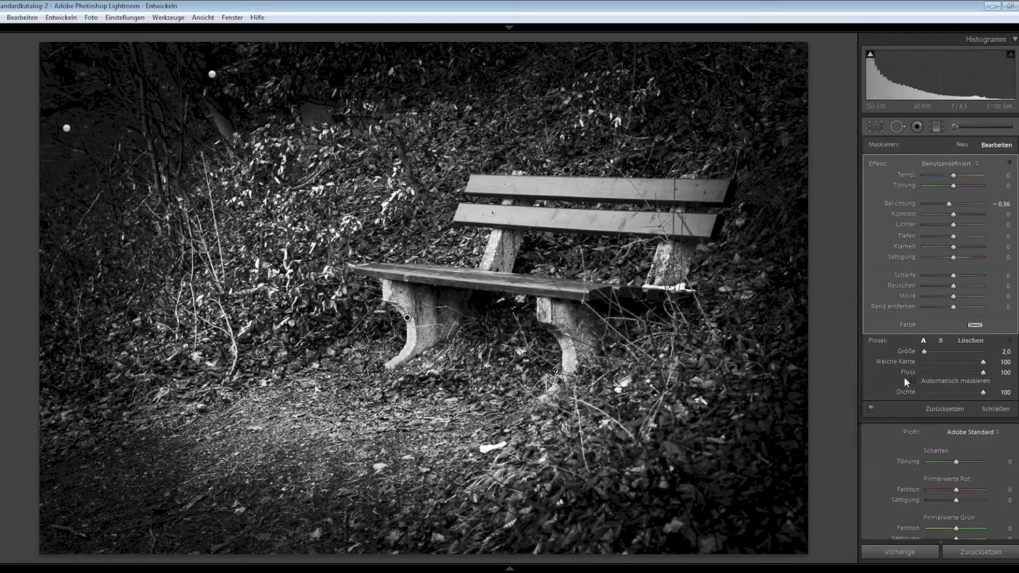
Step: Close the brush panel and scroll the right panel up to Split Toning
click(996, 409)
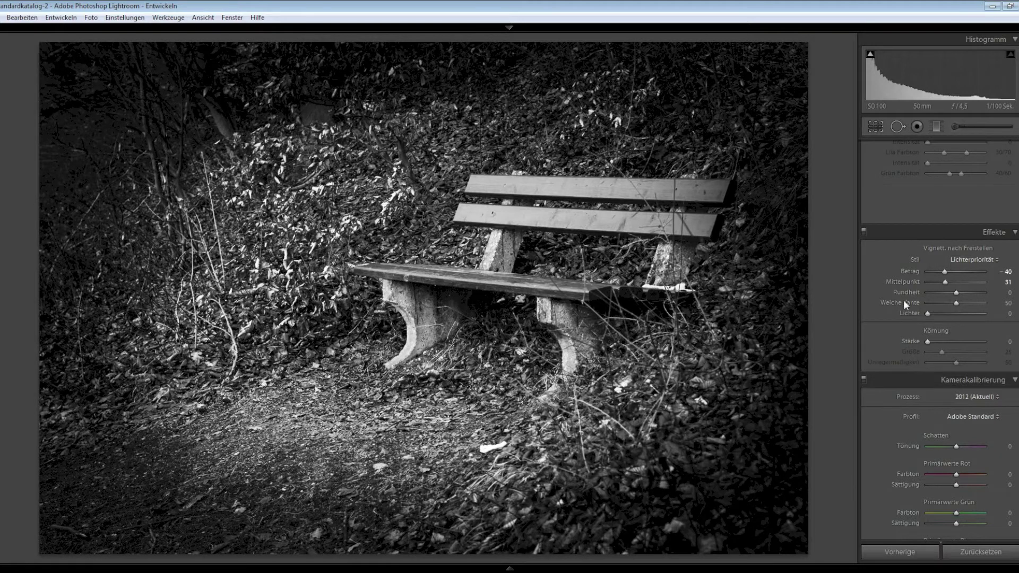
scroll(903, 300, up, 5)
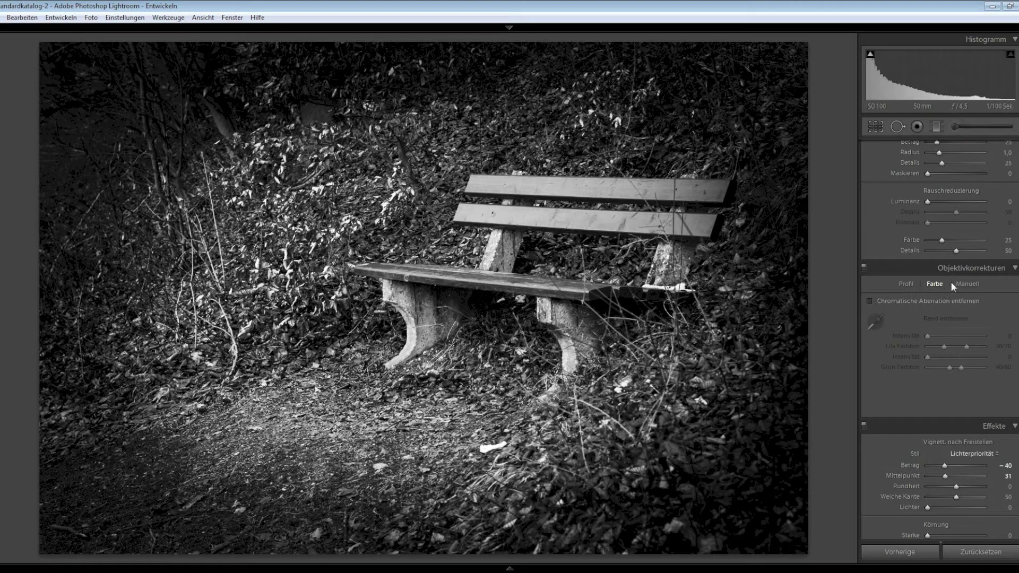
scroll(955, 282, up, 2)
scroll(960, 283, up, 3)
scroll(960, 282, up, 5)
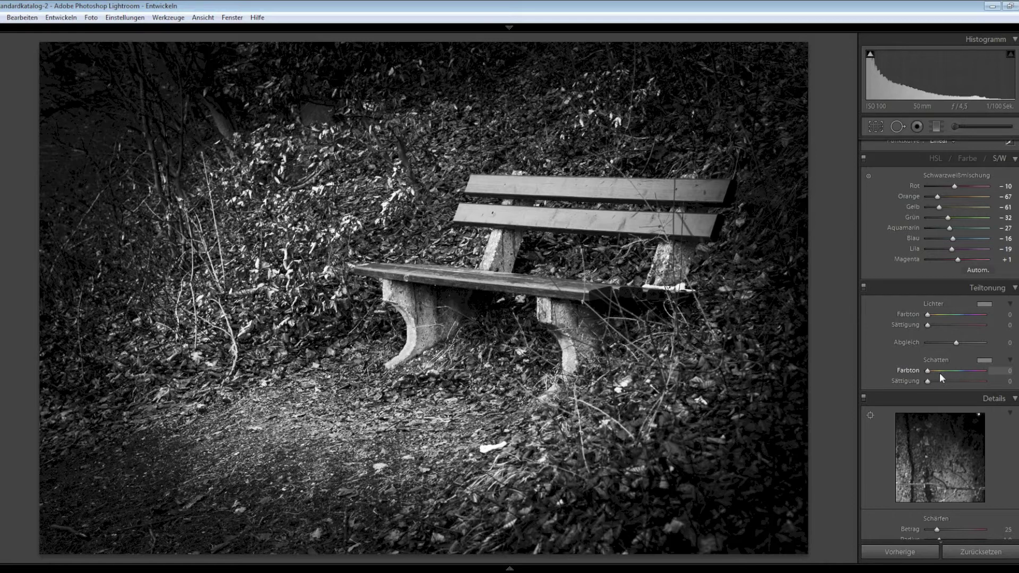
Step: Tone the shadows blue in Split Toning: hue 220, balance +100, saturation 20
drag(927, 380, 992, 381)
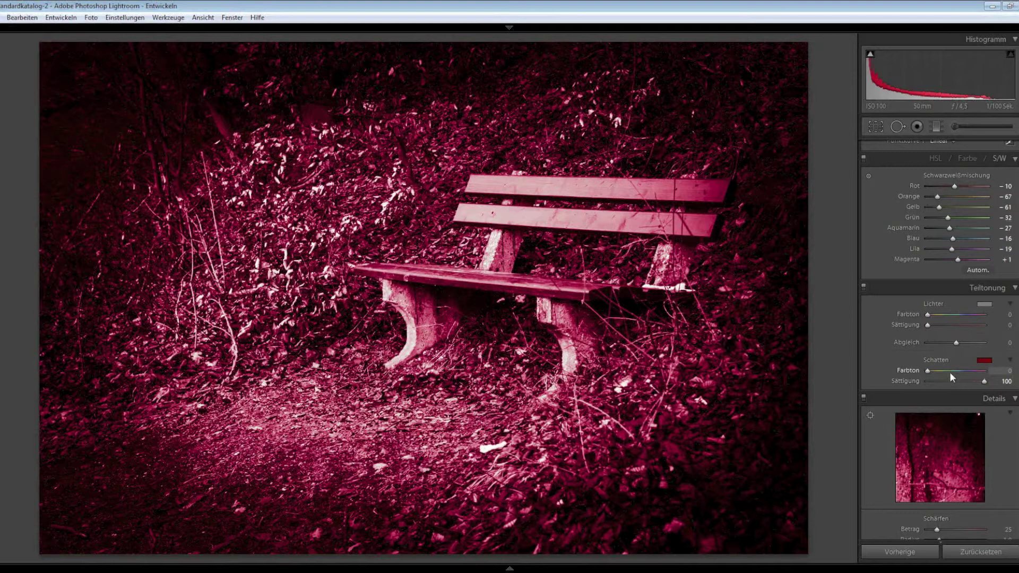
drag(927, 371, 961, 374)
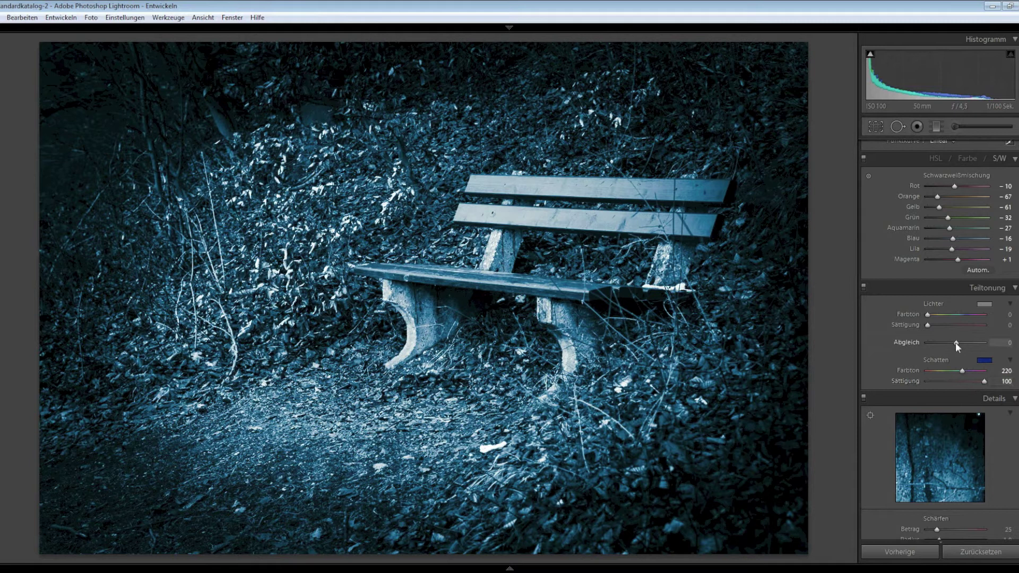
drag(956, 344, 1000, 348)
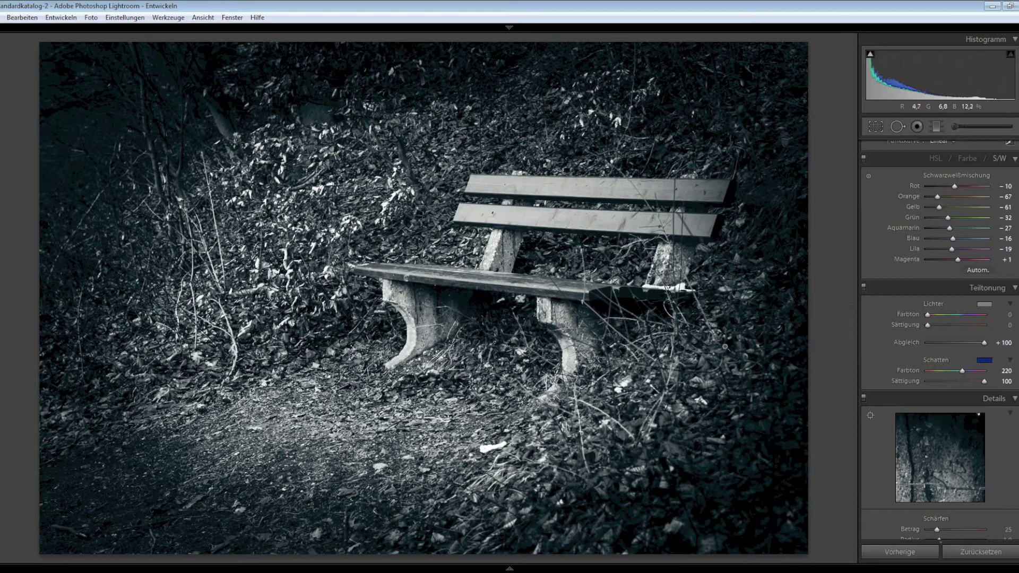
drag(984, 381, 949, 387)
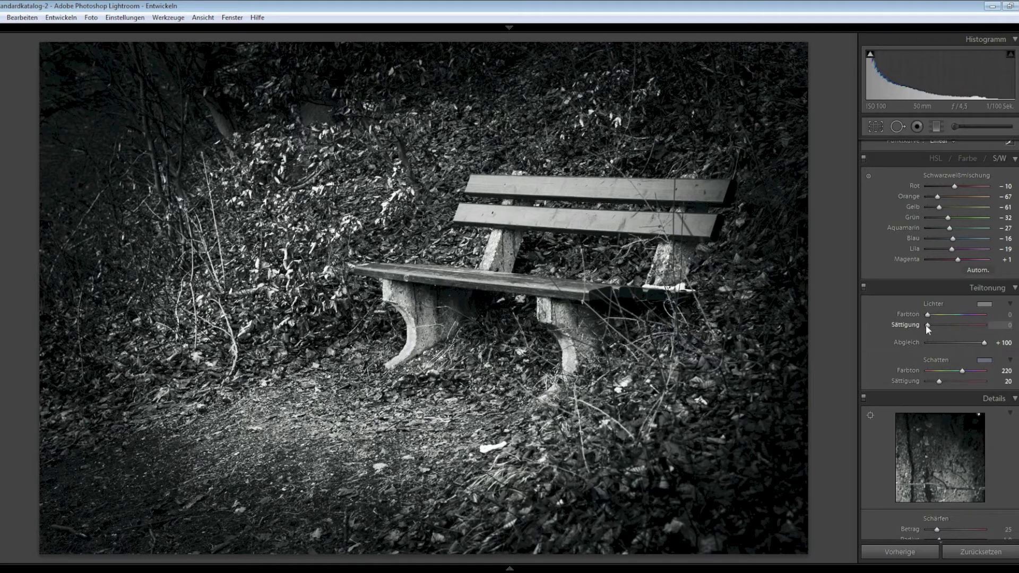
Step: Warm the highlights in Split Toning with hue 56 at saturation 15
drag(927, 325, 996, 329)
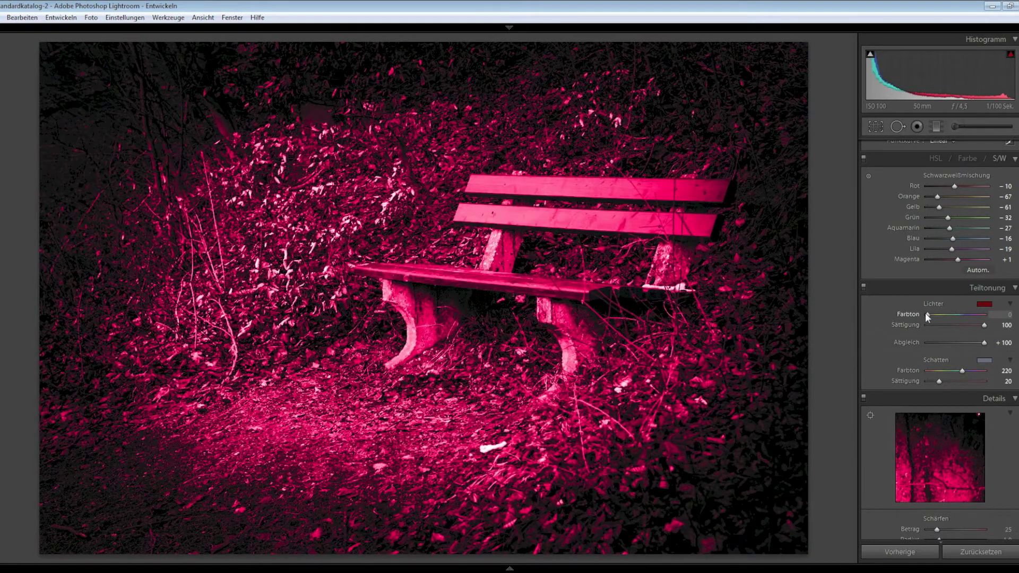
drag(927, 313, 935, 319)
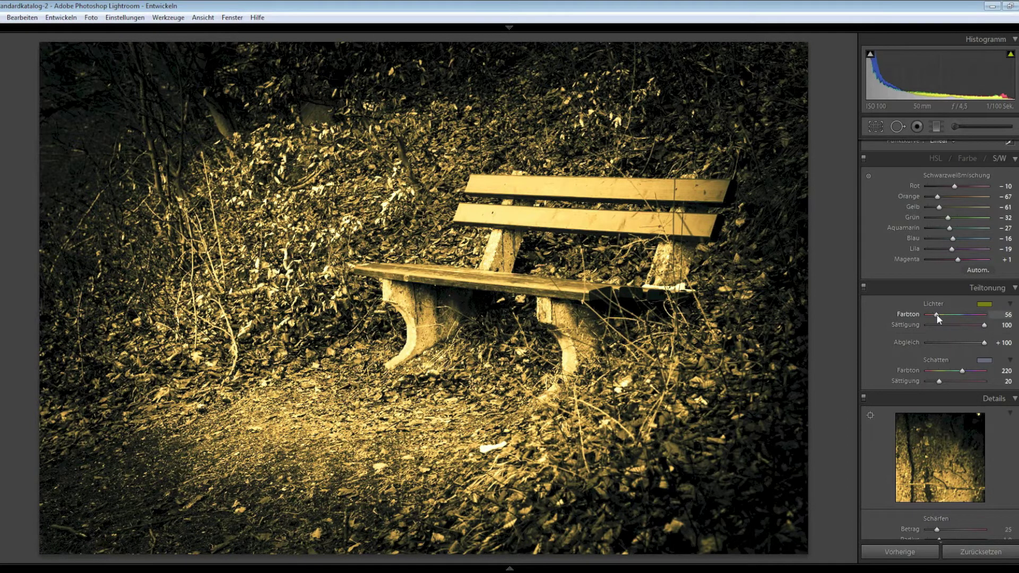
drag(983, 326, 932, 325)
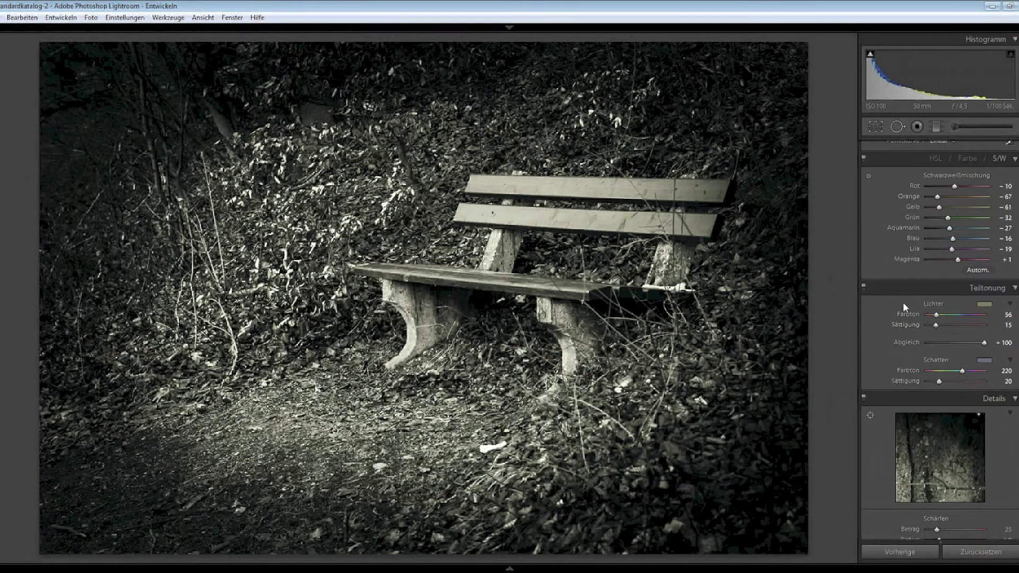
Step: Set Blacks to -40, tone-curve Darks to +24, and highlight toning saturation to 13
scroll(903, 302, up, 5)
scroll(903, 305, up, 3)
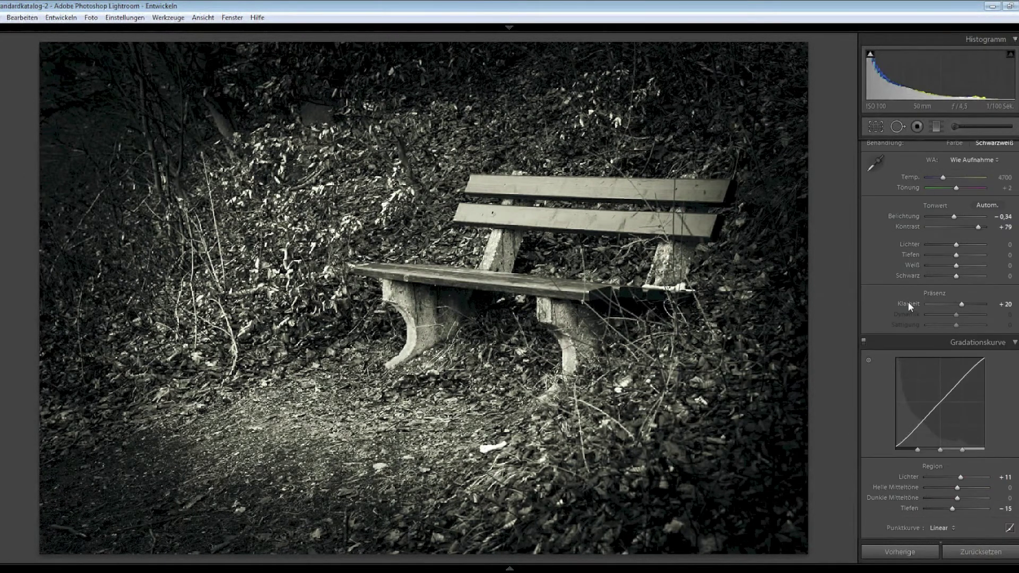
drag(955, 276, 943, 280)
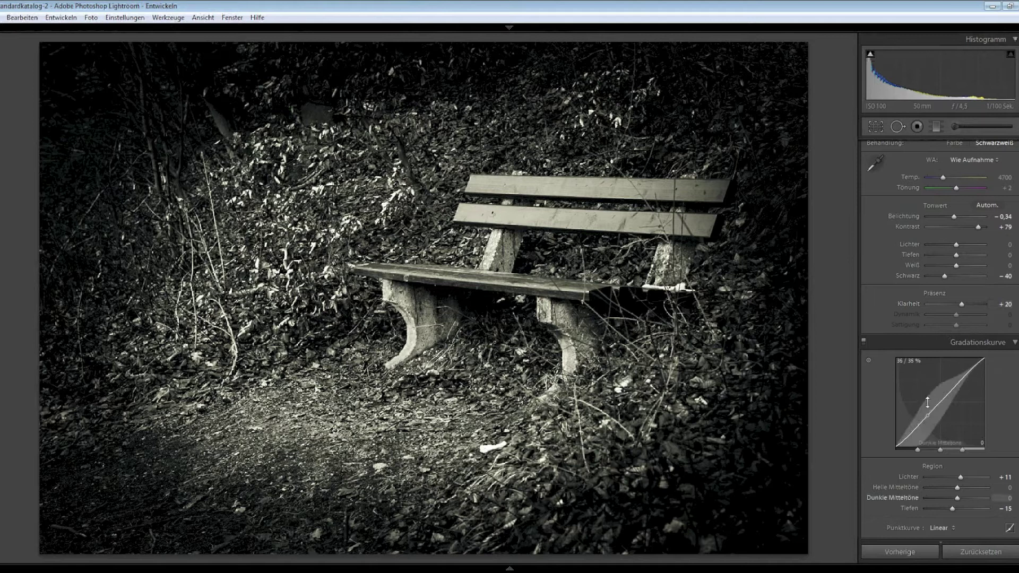
drag(932, 402, 930, 390)
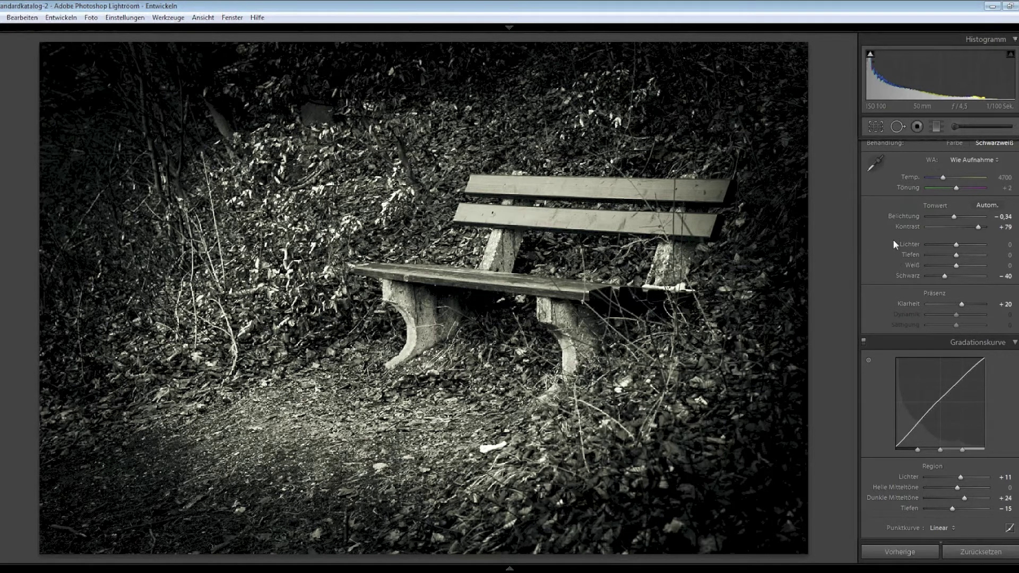
scroll(894, 259, down, 10)
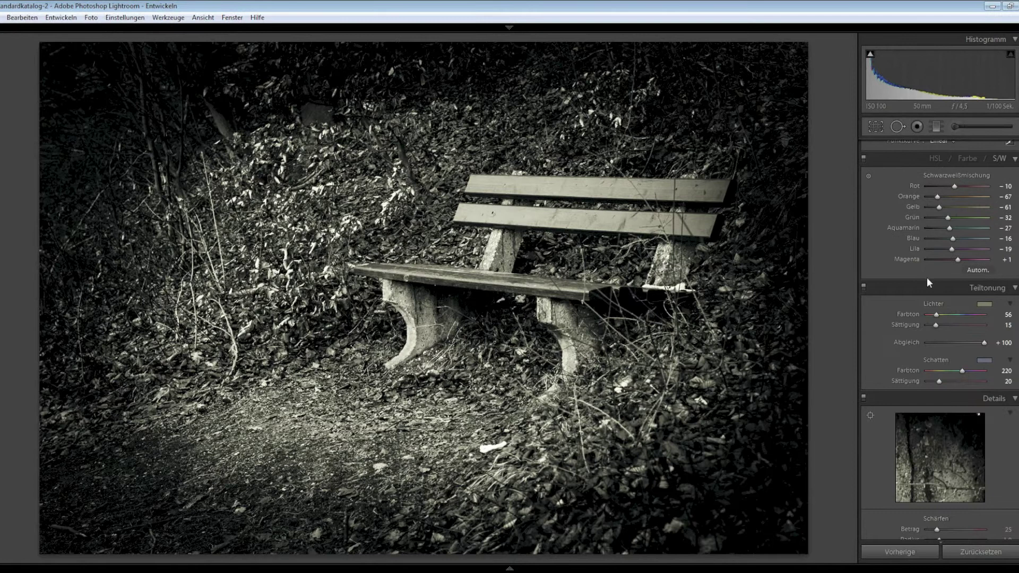
drag(936, 325, 933, 324)
Step: Paint more darkening on the left edge with the existing edge-darkening brush adjustment
click(956, 125)
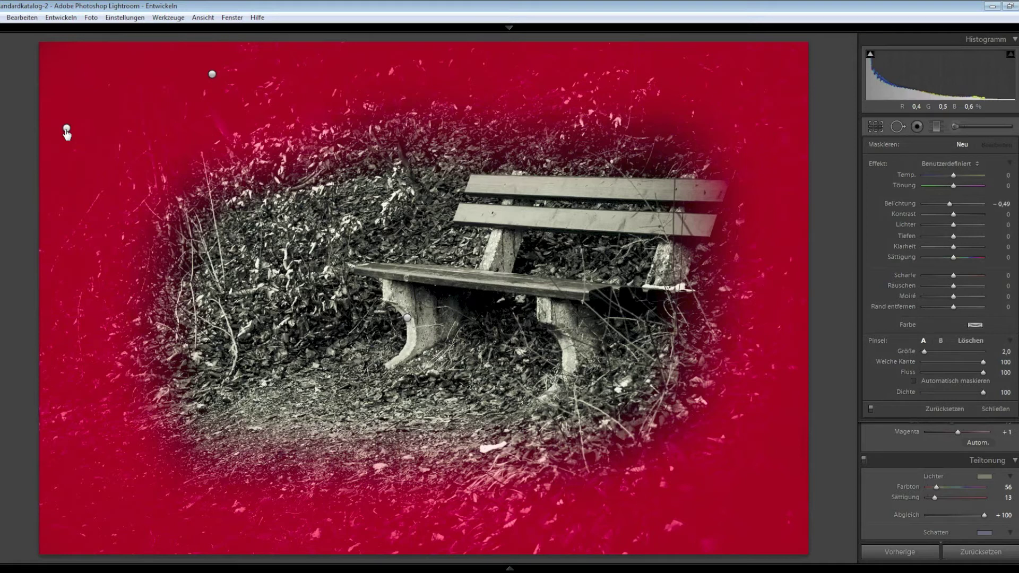
click(66, 129)
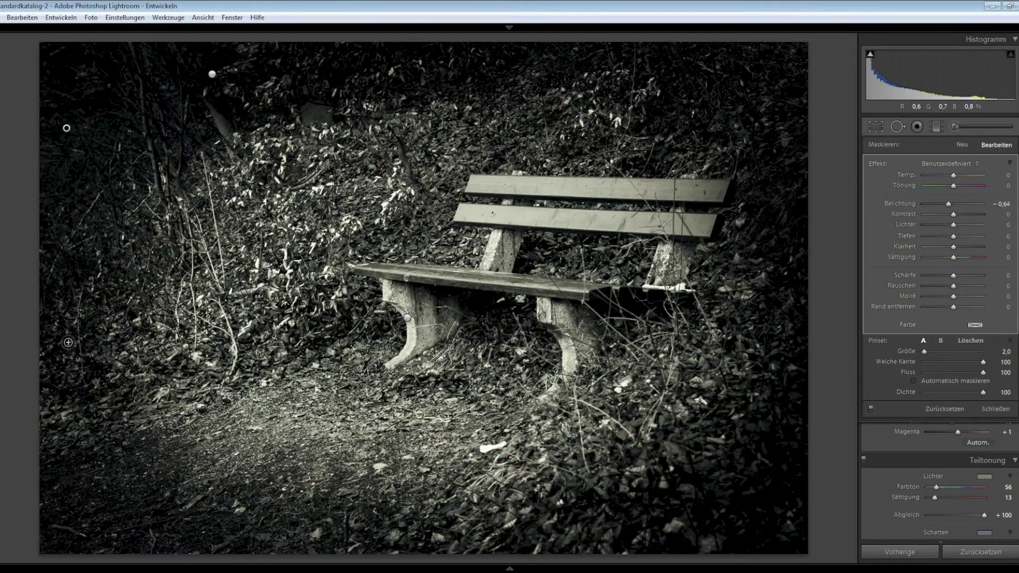
scroll(50, 345, up, 8)
mouse_move(45, 370)
mouse_down()
mouse_move(45, 444)
mouse_move(45, 400)
mouse_up()
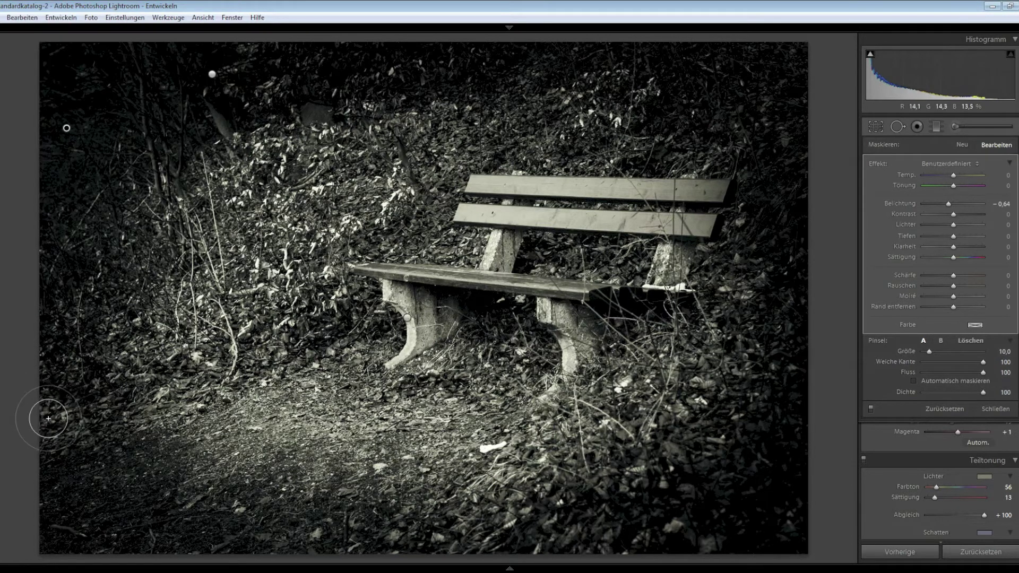
Step: Add a new left-edge brush adjustment at exposure -0.94 and close the brush
click(961, 145)
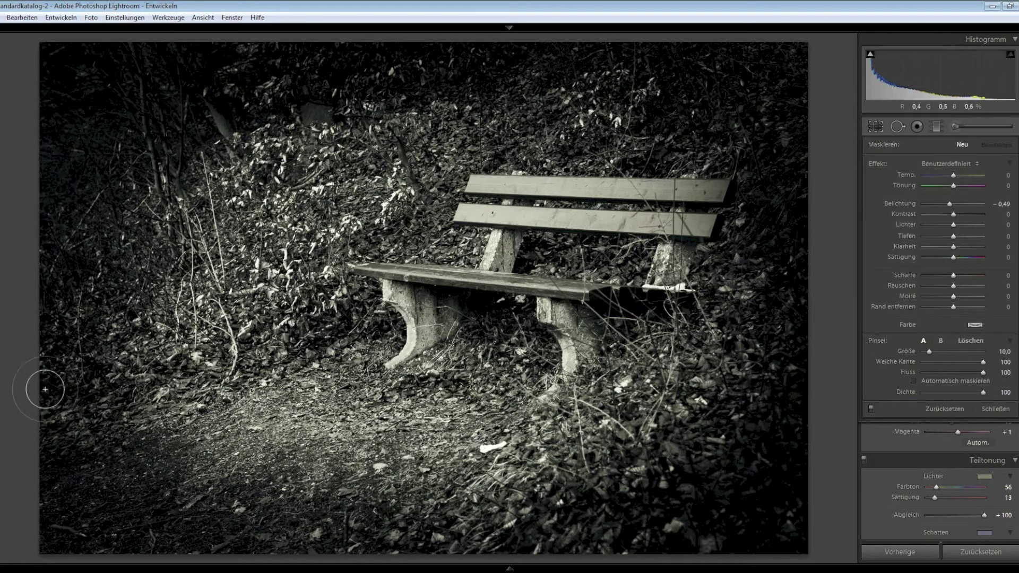
drag(59, 455, 41, 318)
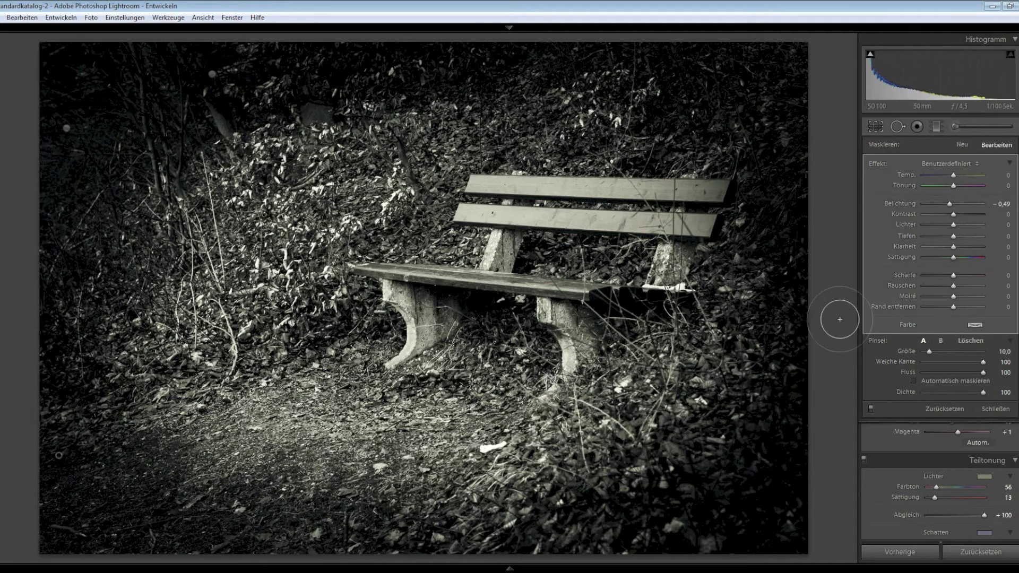
drag(952, 204, 945, 204)
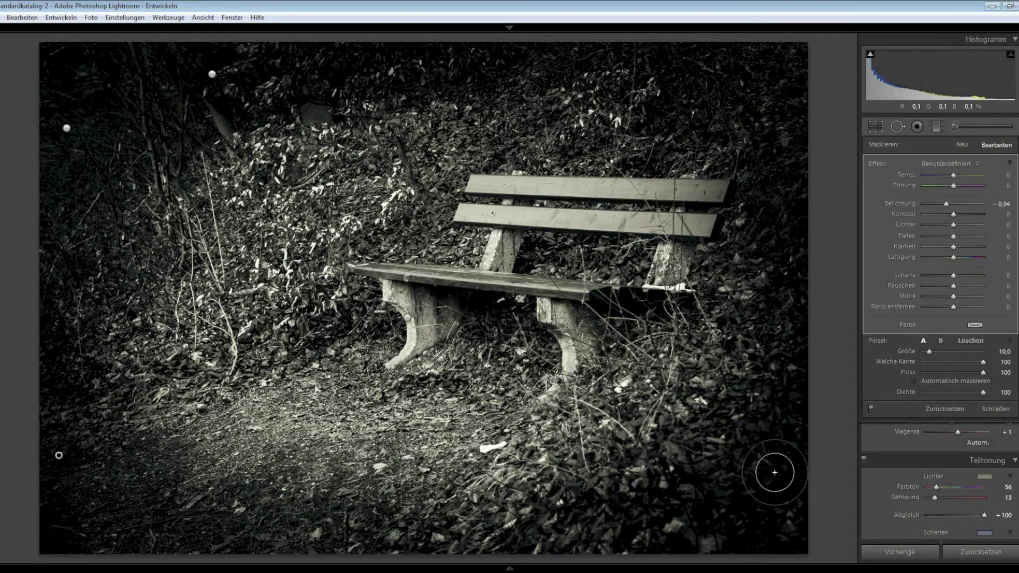
click(996, 408)
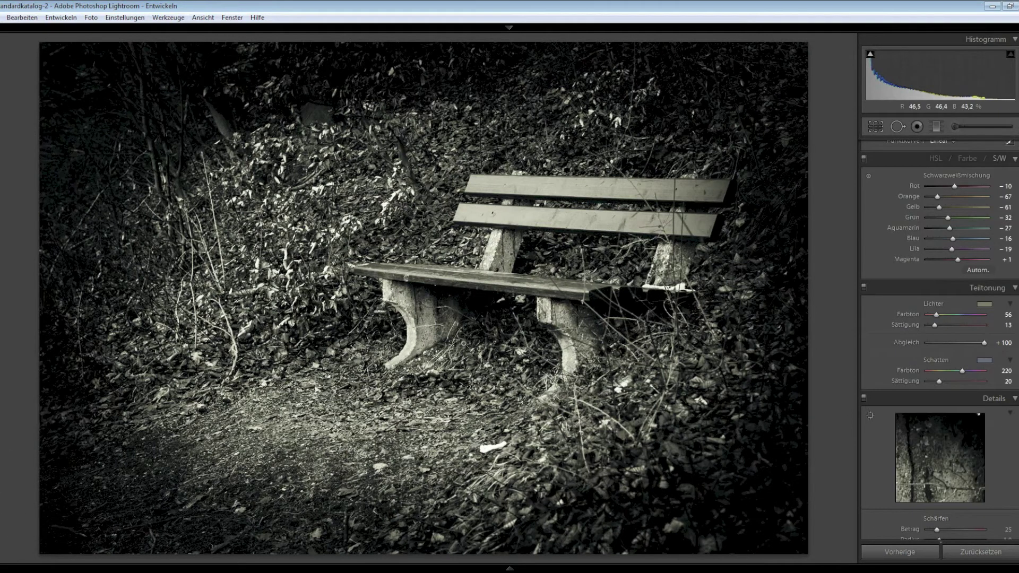